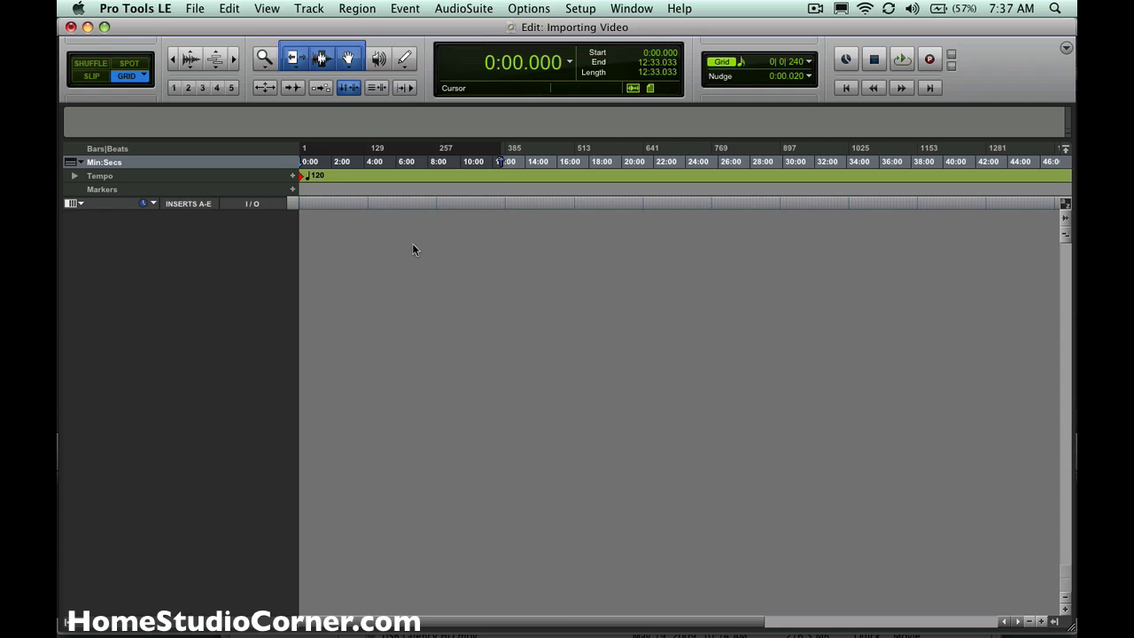
- Zoom the empty timeline in and clear its selection back to zero
{"action": "key", "text": "ctrl+bracketright"}
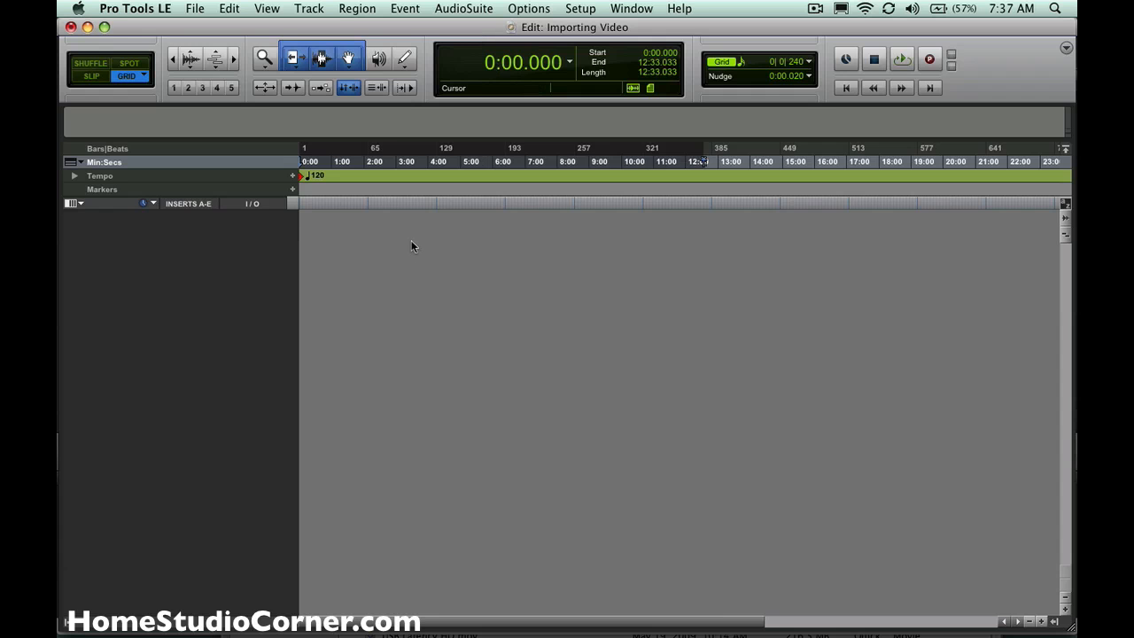
{"action": "left_click", "coordinate": [411, 240]}
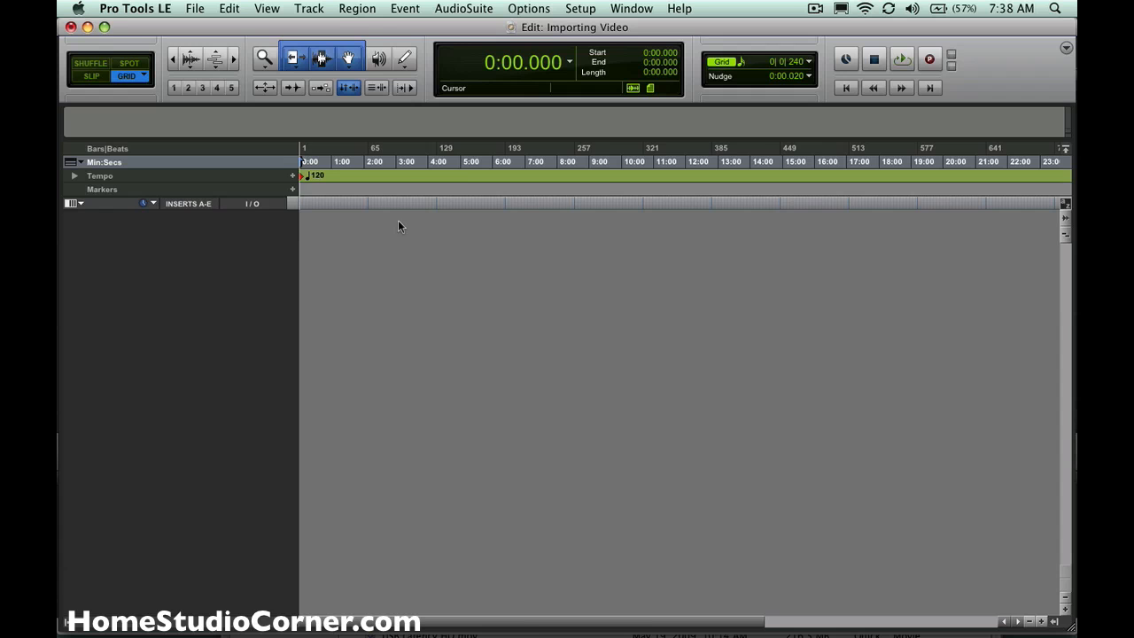
- Import video EZDrummer Multi-Out.mov via File > Import > Video, reaching the import options
{"action": "left_click", "coordinate": [195, 8]}
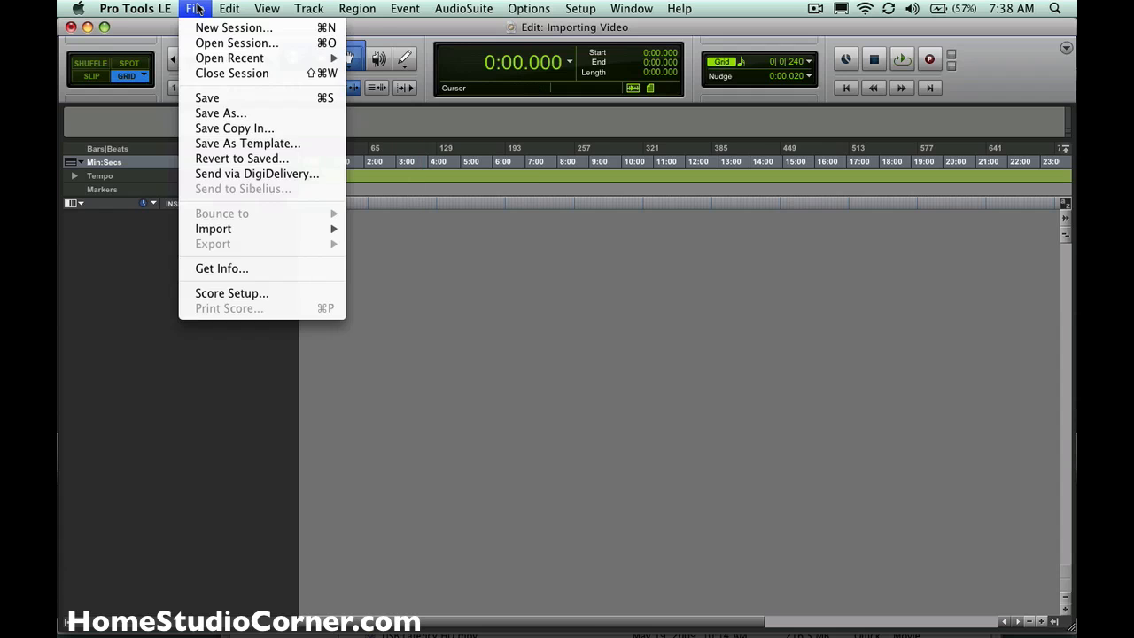
{"action": "left_click", "coordinate": [195, 8]}
{"action": "mouse_move", "coordinate": [213, 229]}
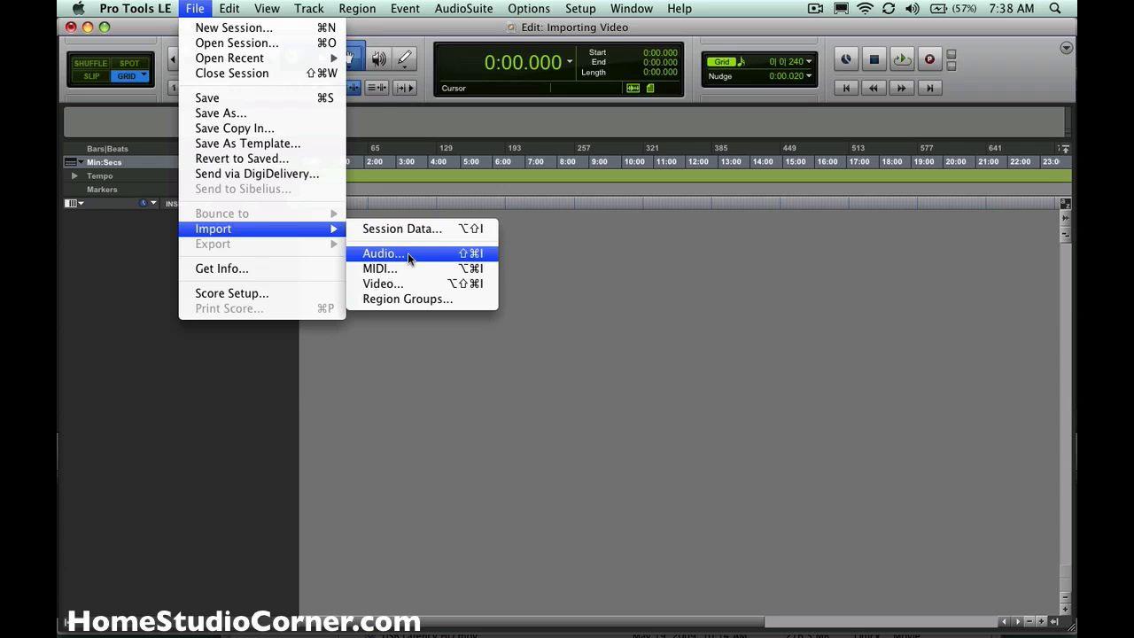
{"action": "left_click", "coordinate": [397, 285]}
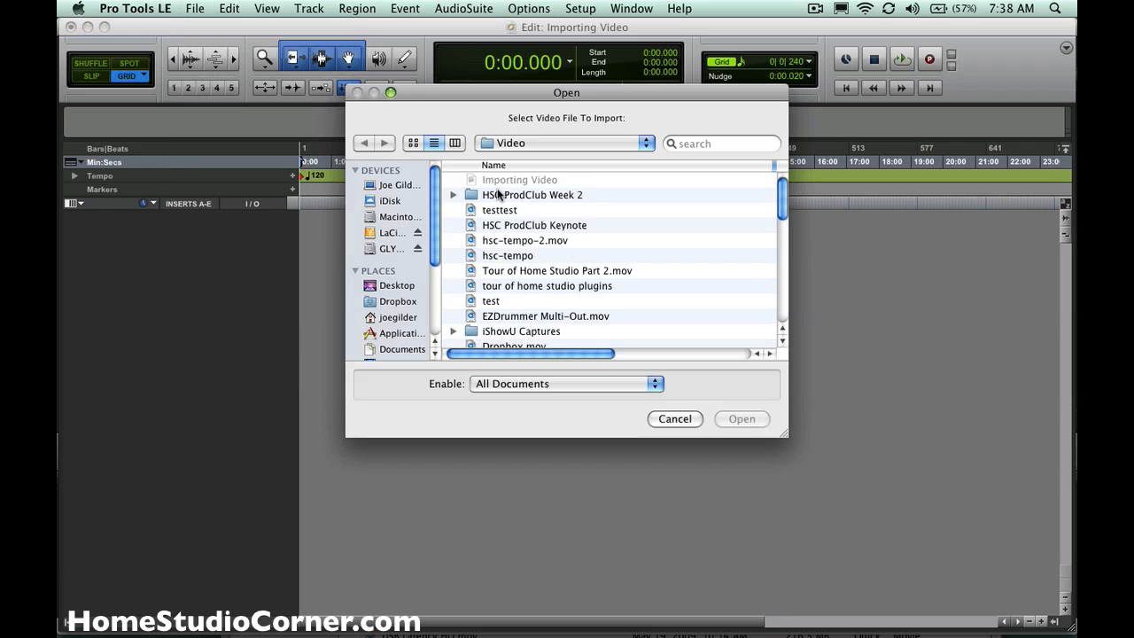
{"action": "scroll", "coordinate": [532, 288], "scroll_direction": "down", "scroll_amount": 1}
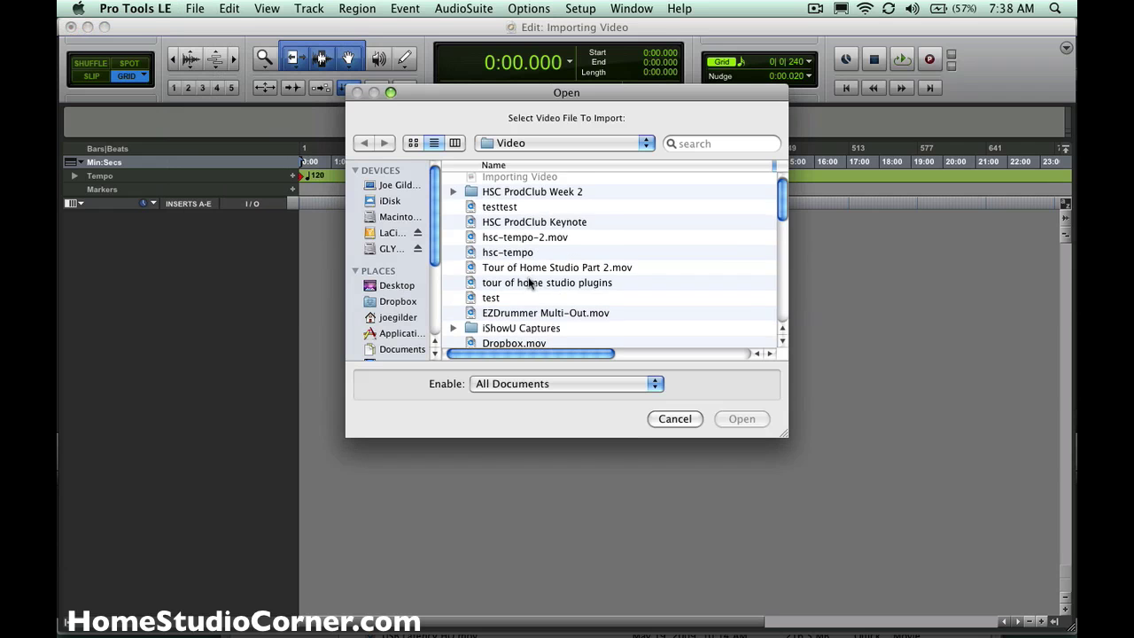
{"action": "left_click", "coordinate": [557, 312]}
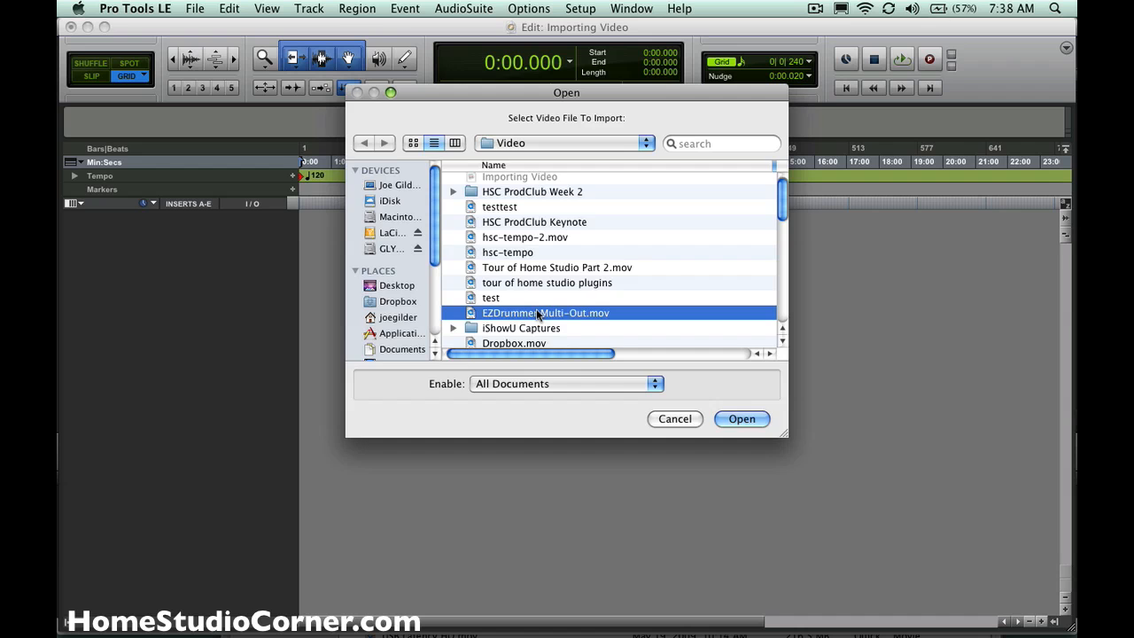
{"action": "double_click", "coordinate": [538, 313]}
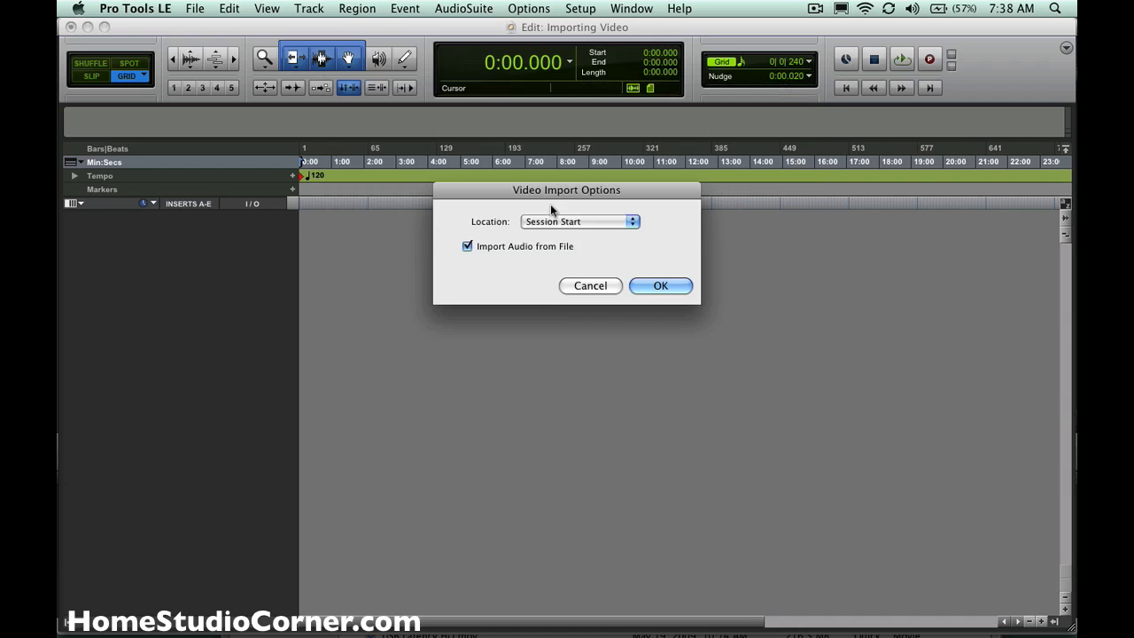
- Import the video at Session Start with its audio, accepting the converted-audio folder
{"action": "left_click", "coordinate": [563, 221]}
{"action": "left_click", "coordinate": [585, 221]}
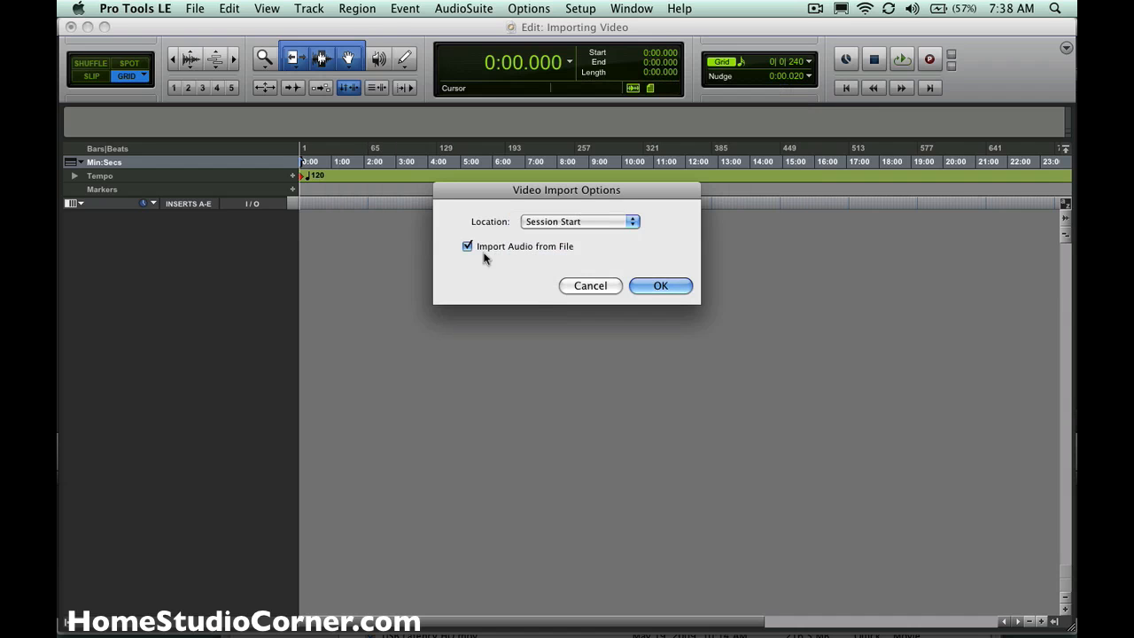
{"action": "left_click", "coordinate": [658, 283]}
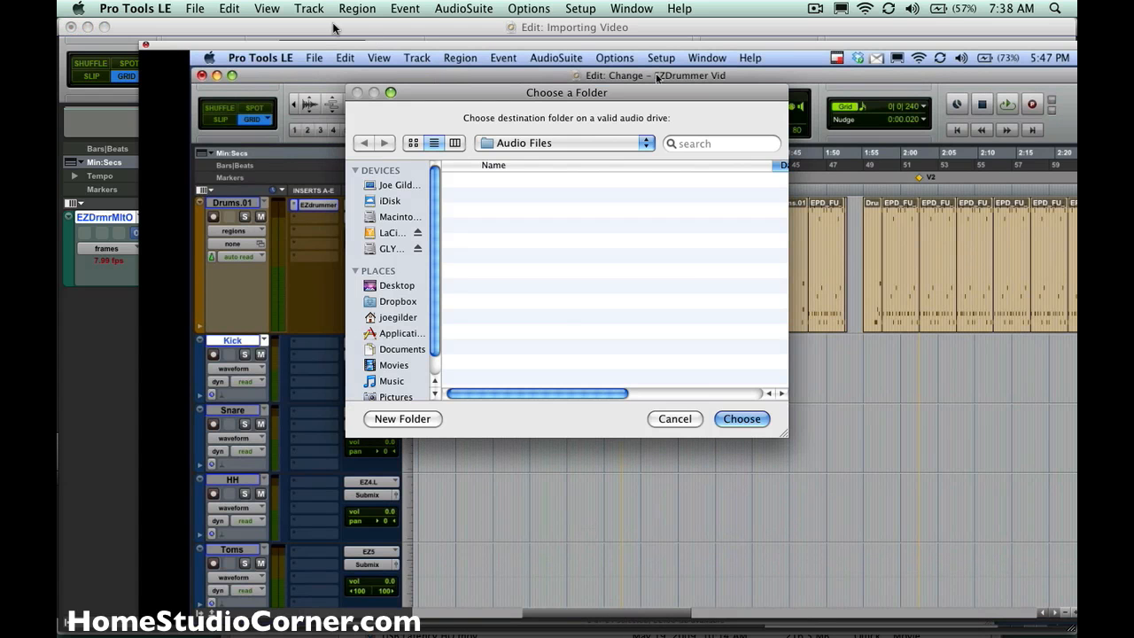
{"action": "left_click", "coordinate": [740, 420]}
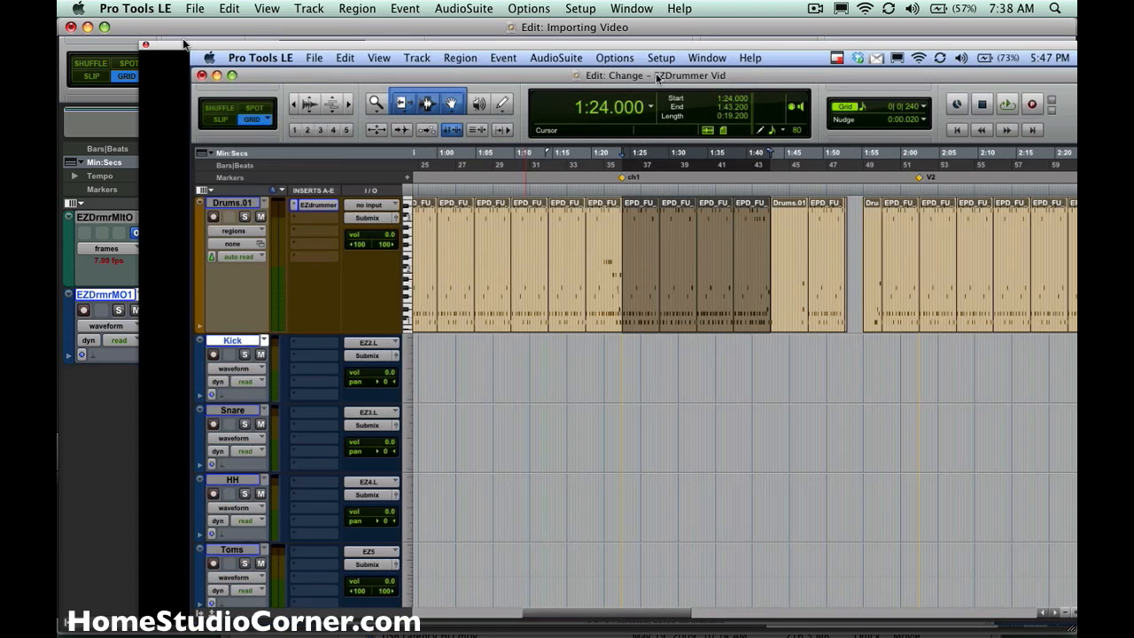
- Reposition and shrink the video playback window over the timeline and preview it
{"action": "left_click_drag", "start_coordinate": [658, 78], "coordinate": [591, 55]}
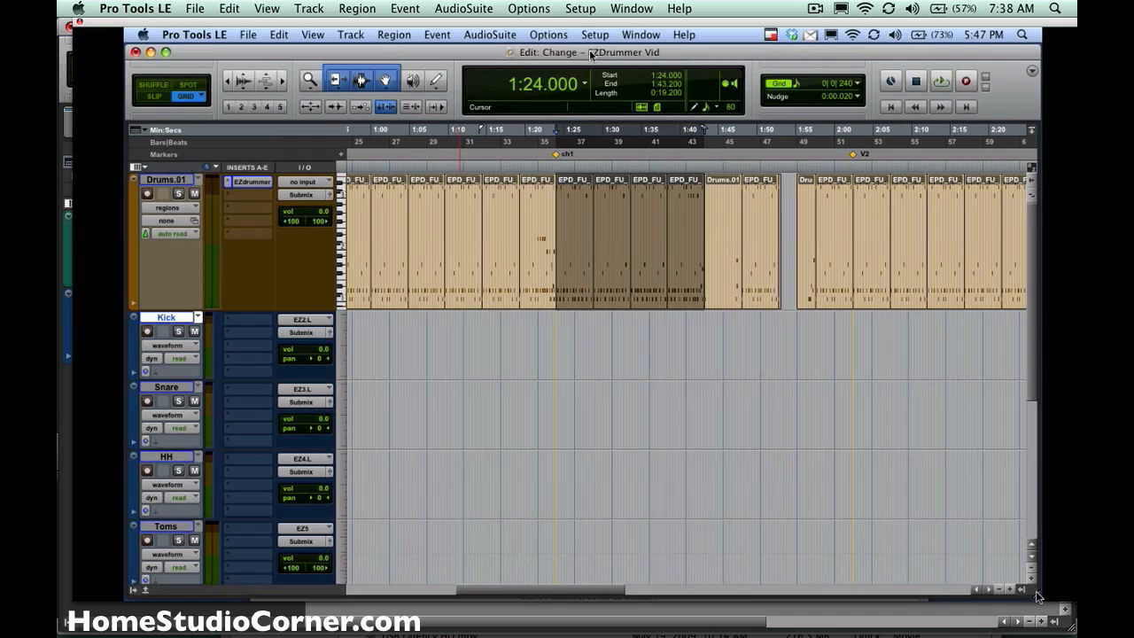
{"action": "mouse_move", "coordinate": [1035, 595]}
{"action": "left_mouse_down"}
{"action": "mouse_move", "coordinate": [881, 461]}
{"action": "mouse_move", "coordinate": [790, 430]}
{"action": "mouse_move", "coordinate": [743, 373]}
{"action": "left_mouse_up"}
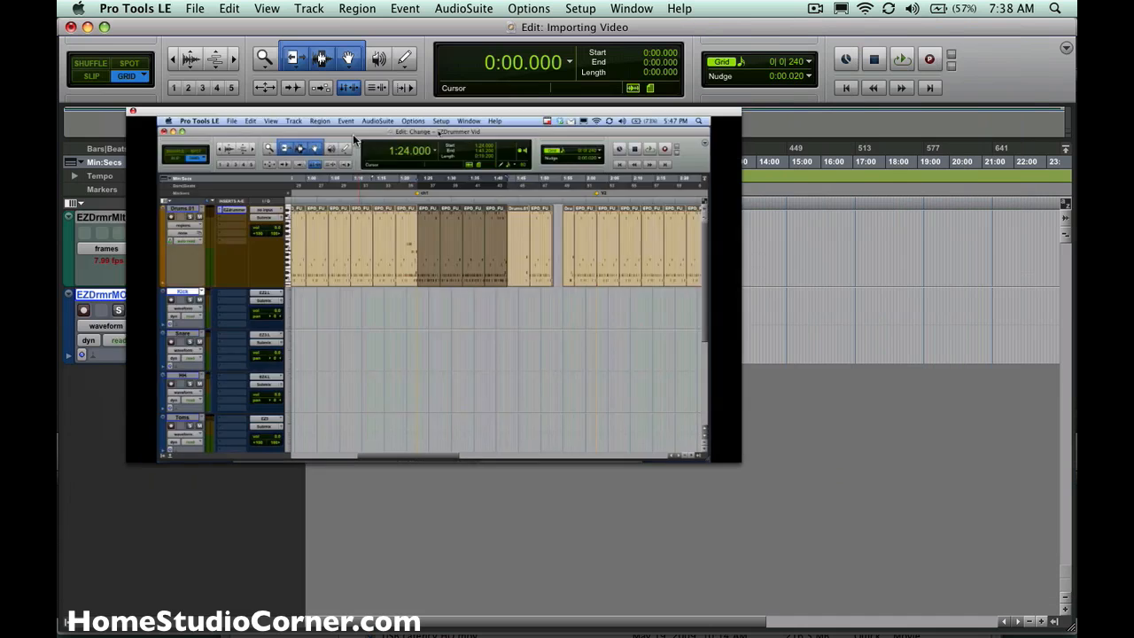
{"action": "left_click_drag", "start_coordinate": [283, 31], "coordinate": [416, 226]}
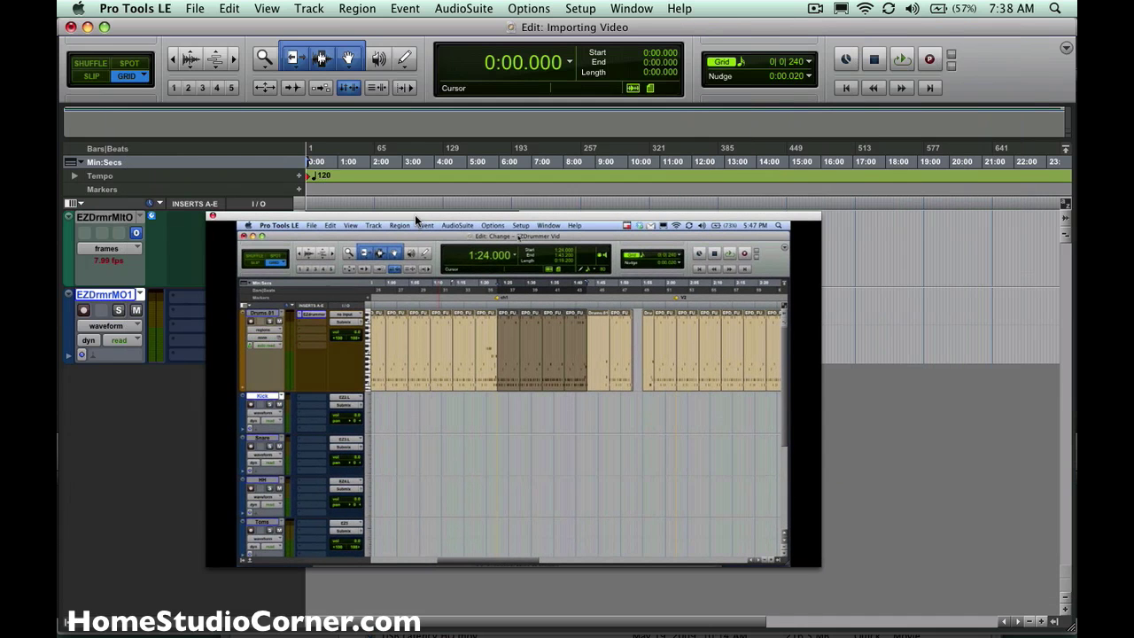
{"action": "left_click", "coordinate": [902, 59]}
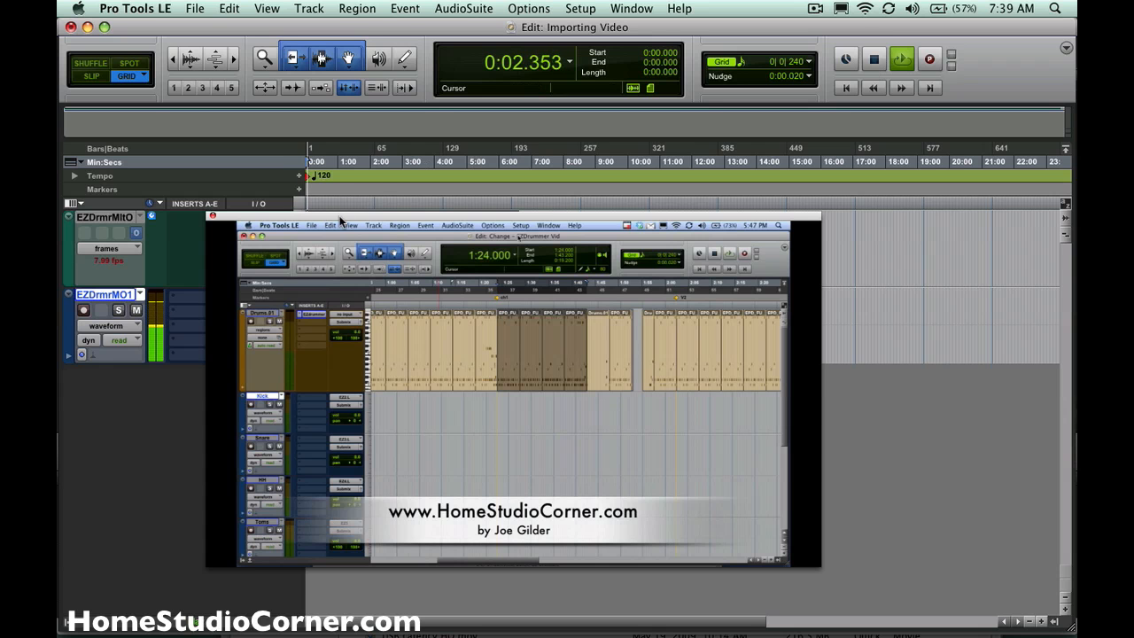
{"action": "left_click_drag", "start_coordinate": [330, 215], "coordinate": [430, 206]}
- Route the imported audio track's output to interface > Main Out and check playback
{"action": "left_click", "coordinate": [249, 309]}
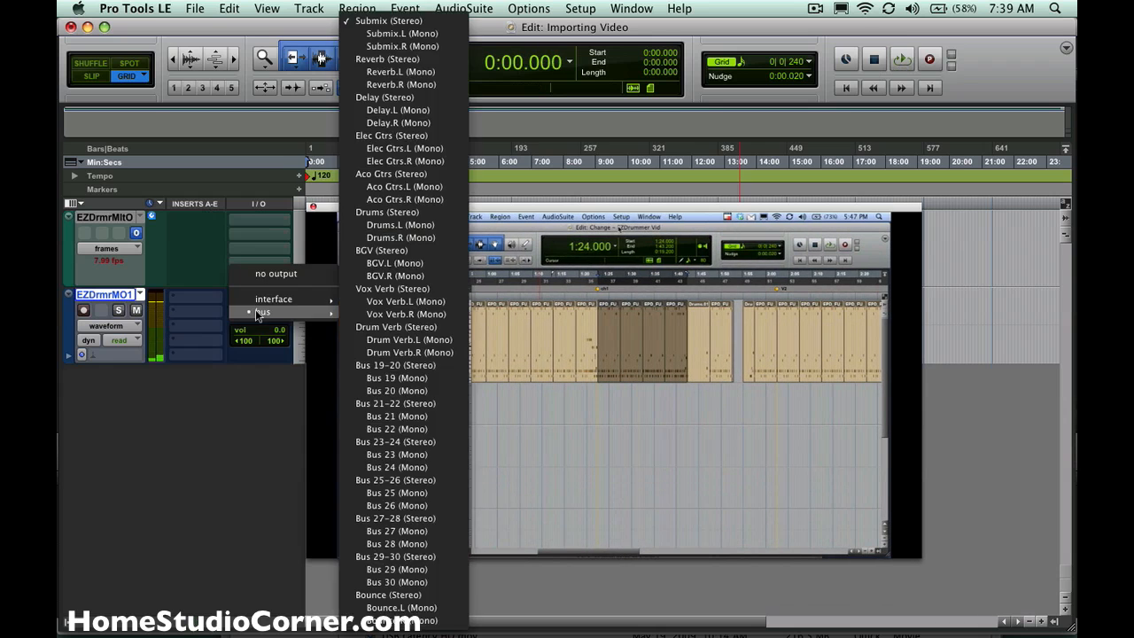
{"action": "left_click", "coordinate": [453, 266]}
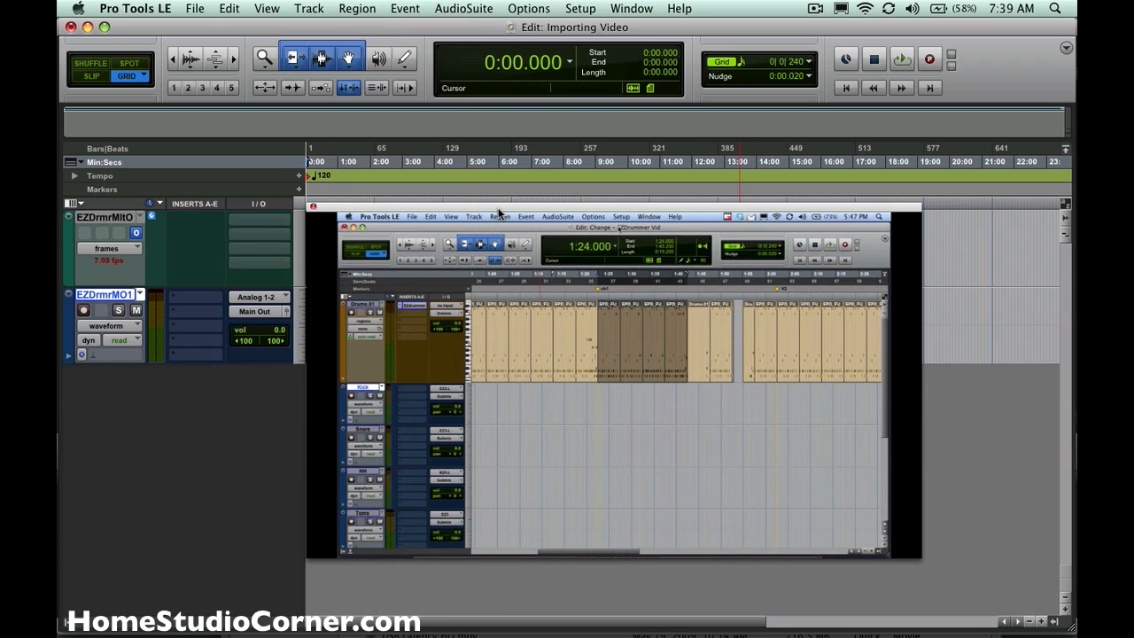
{"action": "key", "text": "space"}
{"action": "key", "text": "space"}
{"action": "key", "text": "space"}
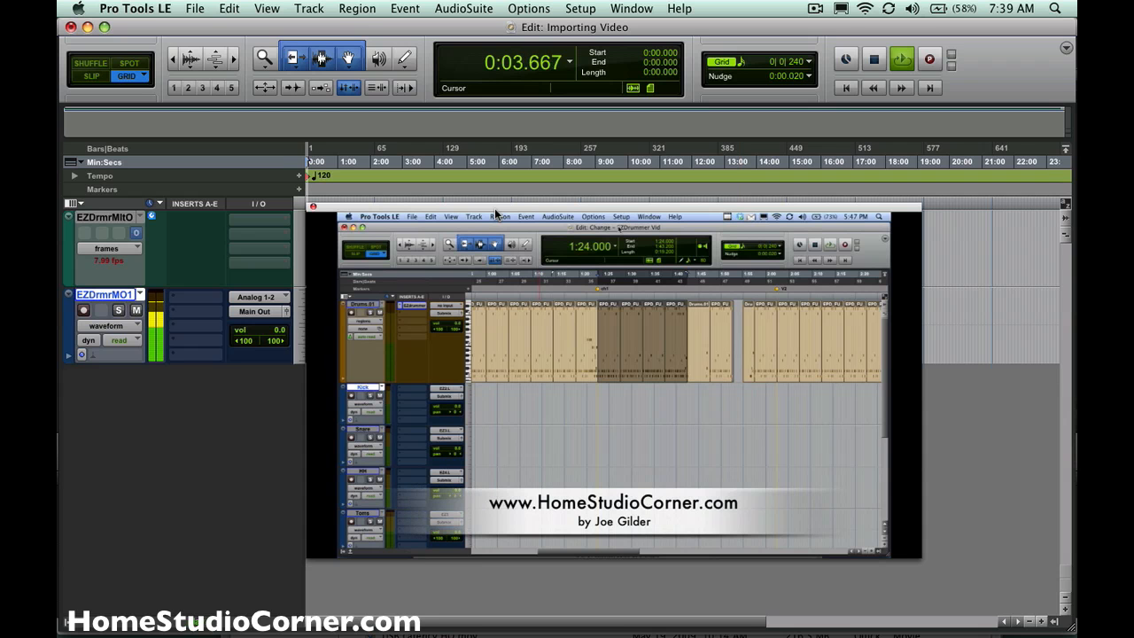
{"action": "key", "text": "space"}
- Move the video window aside, zoom in on the clips and play from 0:31.250
{"action": "mouse_move", "coordinate": [410, 211]}
{"action": "left_mouse_down"}
{"action": "mouse_move", "coordinate": [486, 238]}
{"action": "mouse_move", "coordinate": [780, 470]}
{"action": "left_mouse_up"}
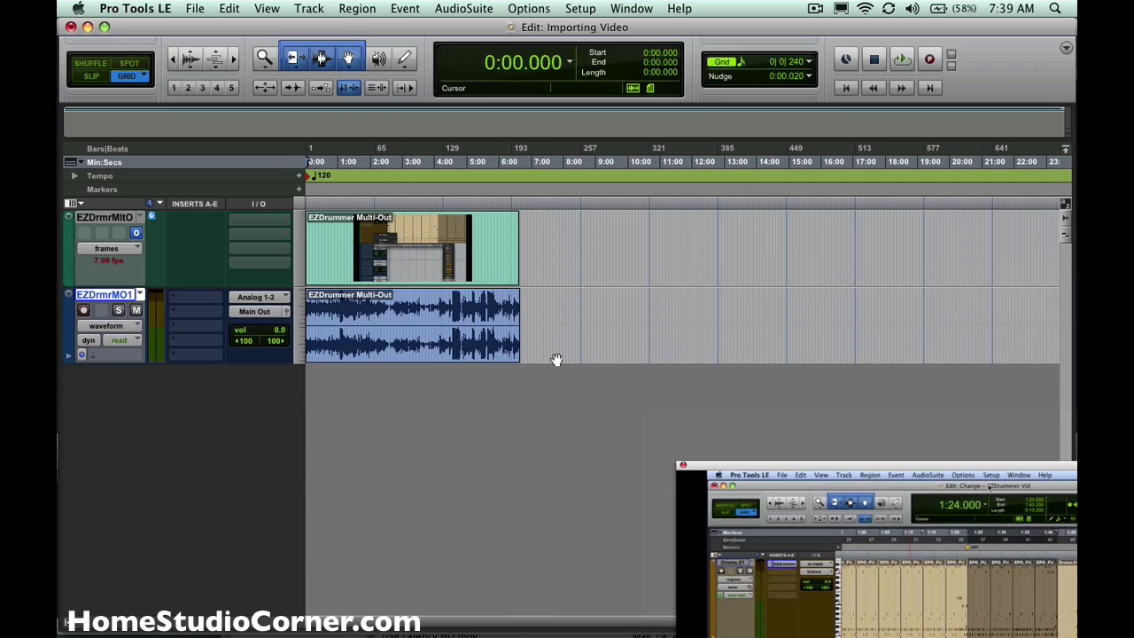
{"action": "left_click", "coordinate": [367, 305]}
{"action": "key", "text": "super+bracketright"}
{"action": "key", "text": "super+bracketright"}
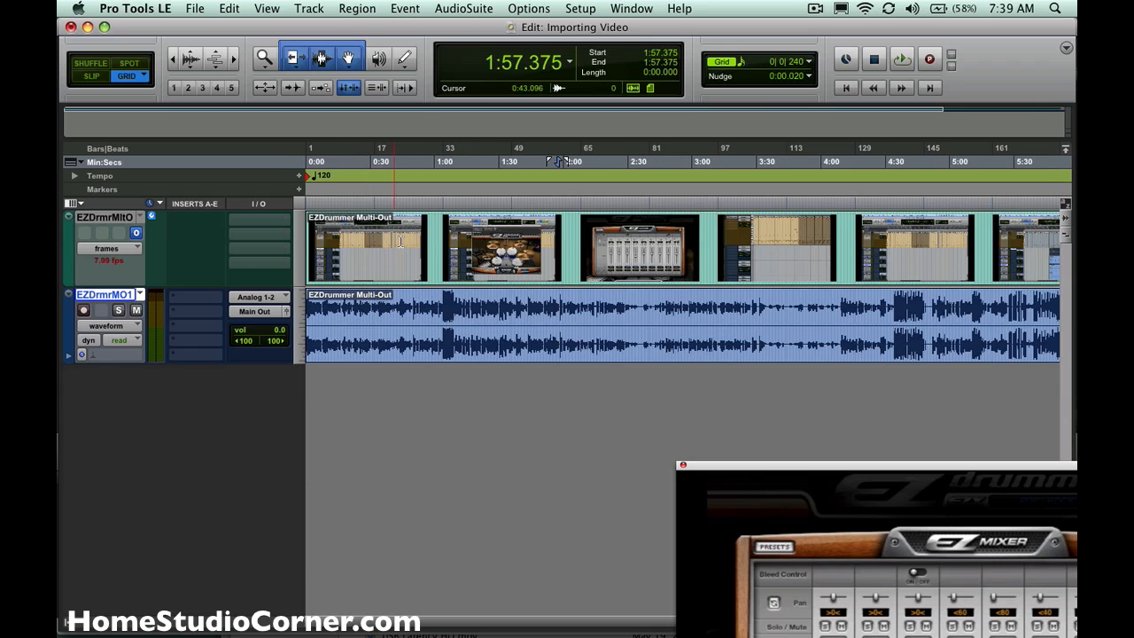
{"action": "left_click_drag", "start_coordinate": [391, 308], "coordinate": [492, 308]}
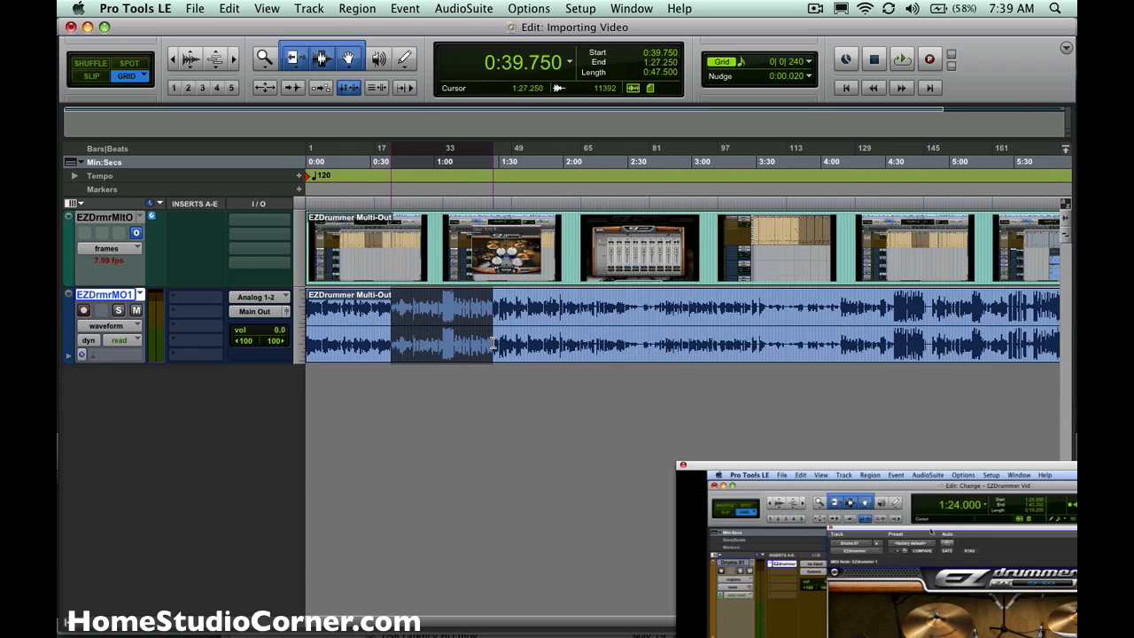
{"action": "left_click", "coordinate": [376, 311]}
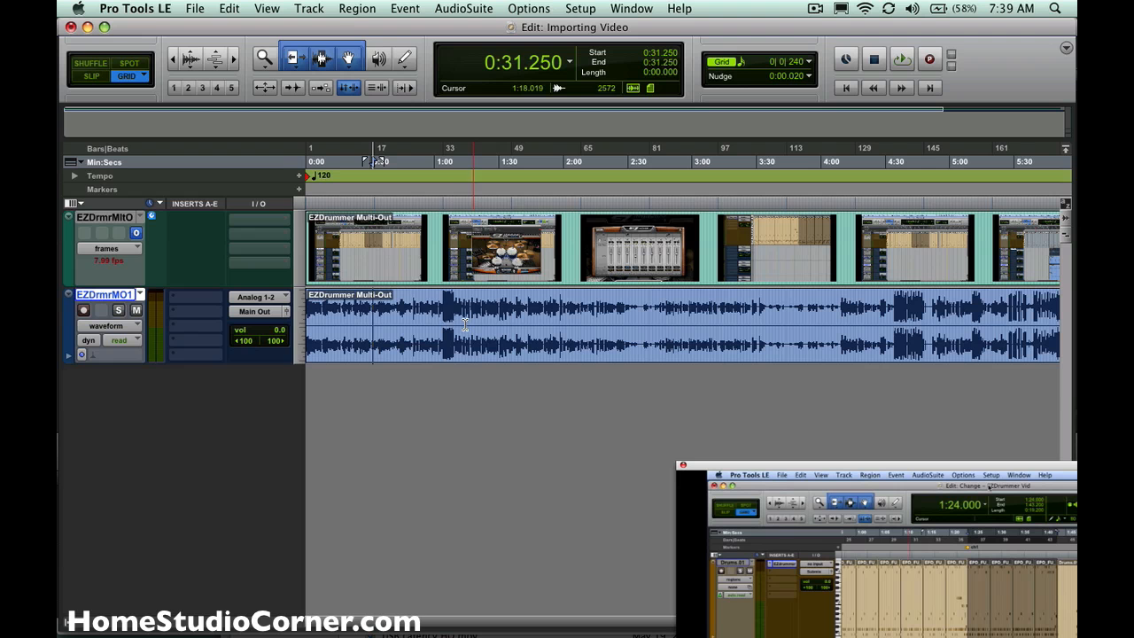
{"action": "key", "text": "space"}
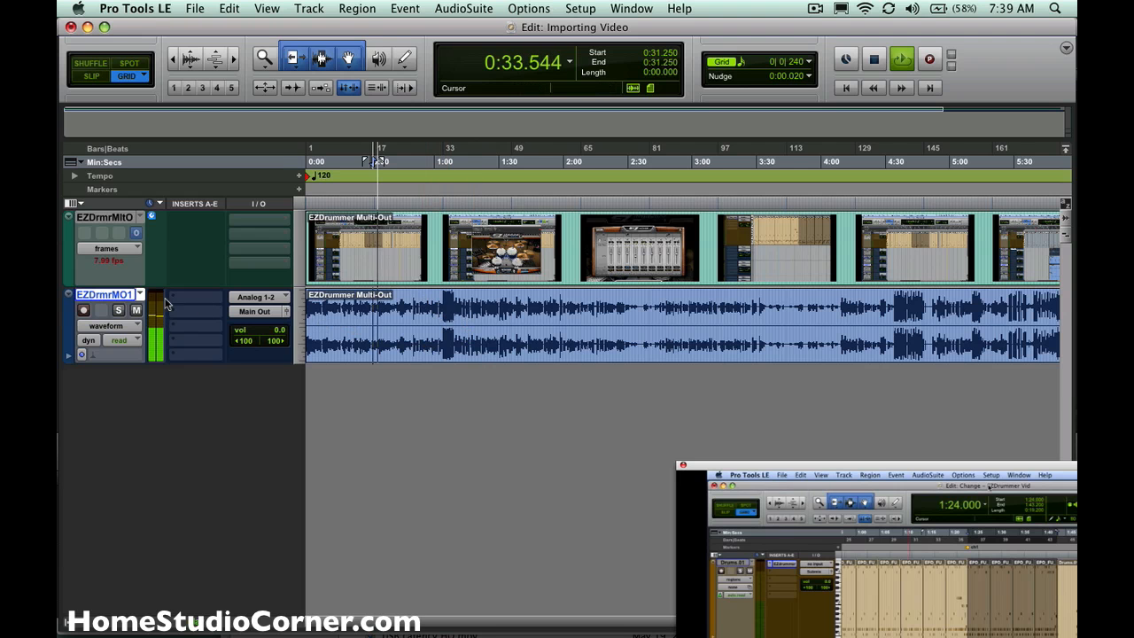
- Insert Renaissance Equalizer REQ 6 on the drum track and move its window over the tracks
{"action": "key", "text": "space"}
{"action": "left_click", "coordinate": [197, 296]}
{"action": "key", "text": "Escape"}
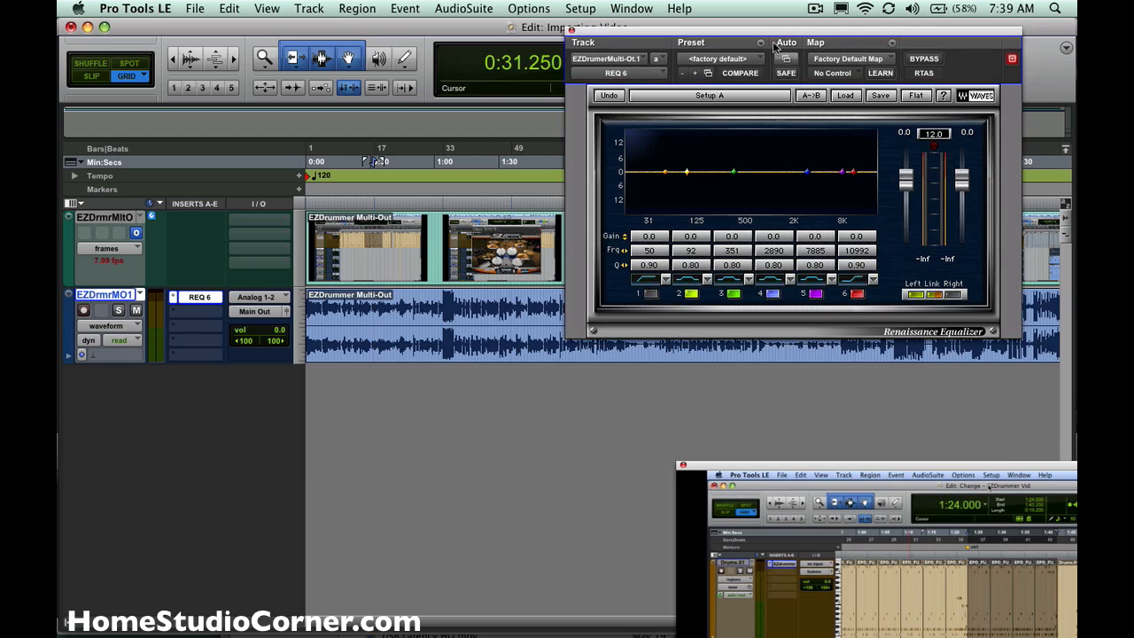
{"action": "left_click_drag", "start_coordinate": [773, 47], "coordinate": [494, 188]}
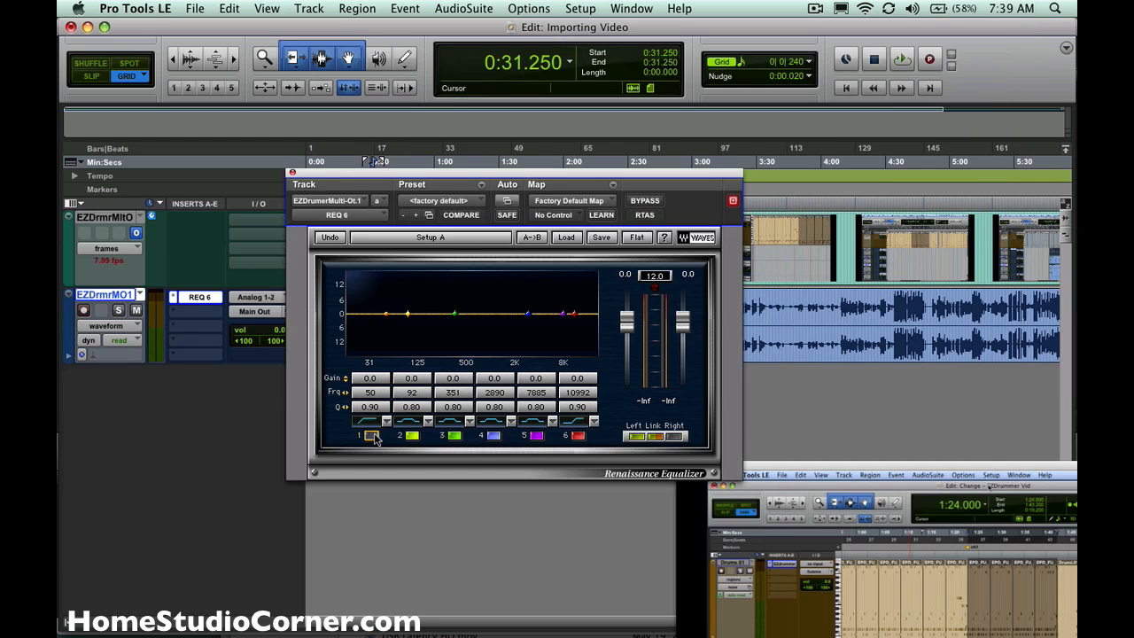
- Enable a low cut near 63 Hz and boost band 5 about 1.8 dB near 9582 Hz
{"action": "left_click", "coordinate": [374, 438]}
{"action": "left_click_drag", "start_coordinate": [386, 314], "coordinate": [395, 314]}
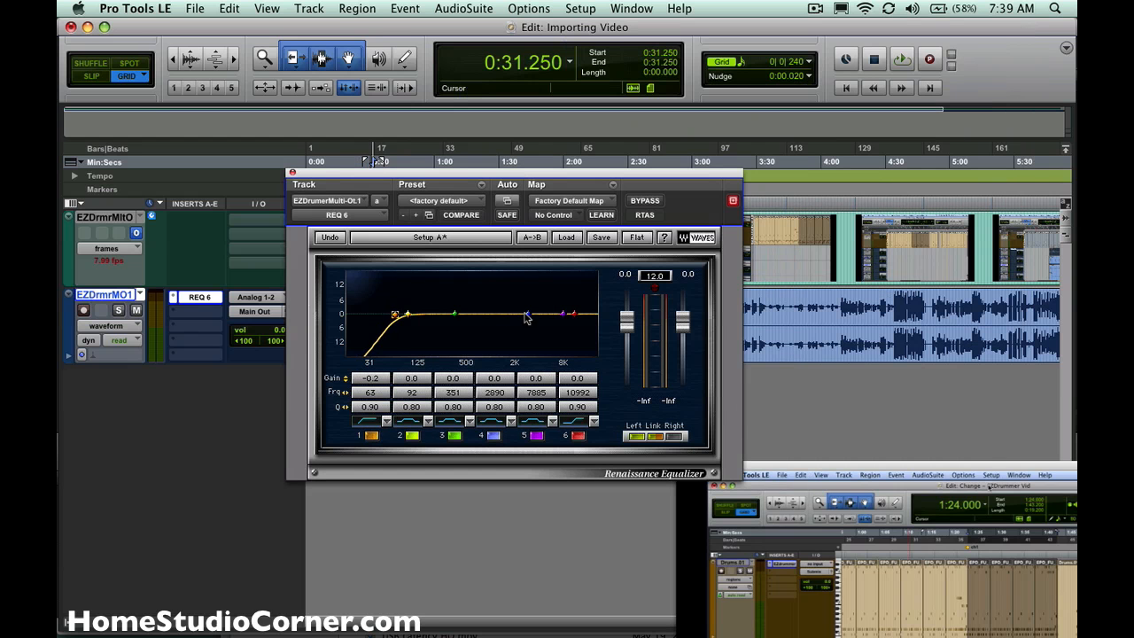
{"action": "left_click_drag", "start_coordinate": [527, 315], "coordinate": [570, 310]}
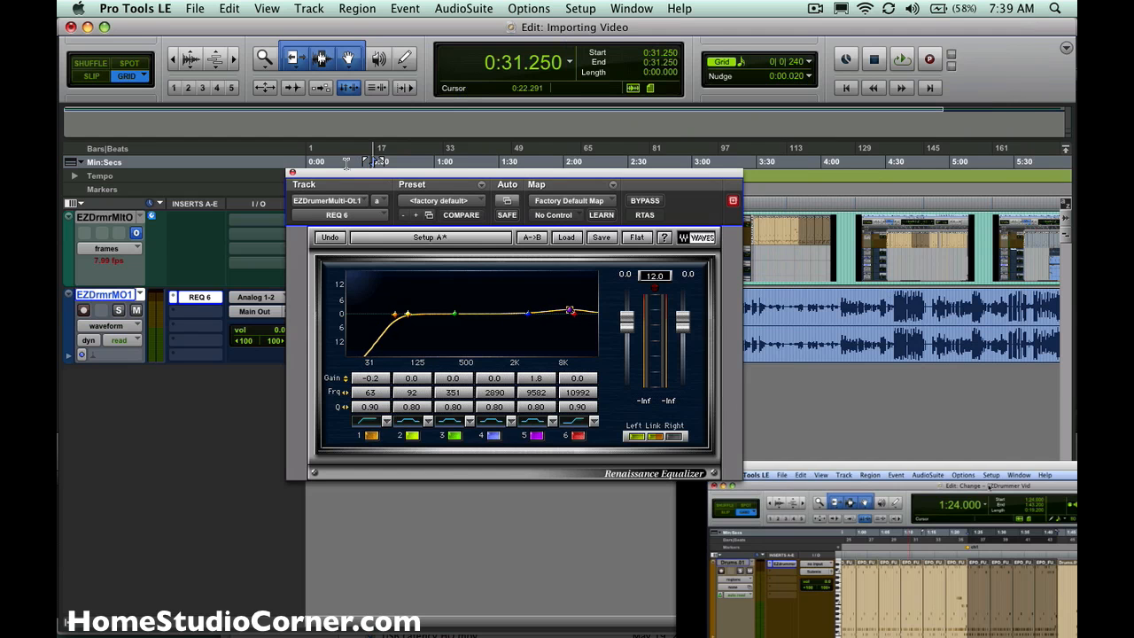
- Close the EQ, check the movie at several ruler positions up to 3:31.375, then close the video window
{"action": "left_click", "coordinate": [293, 174]}
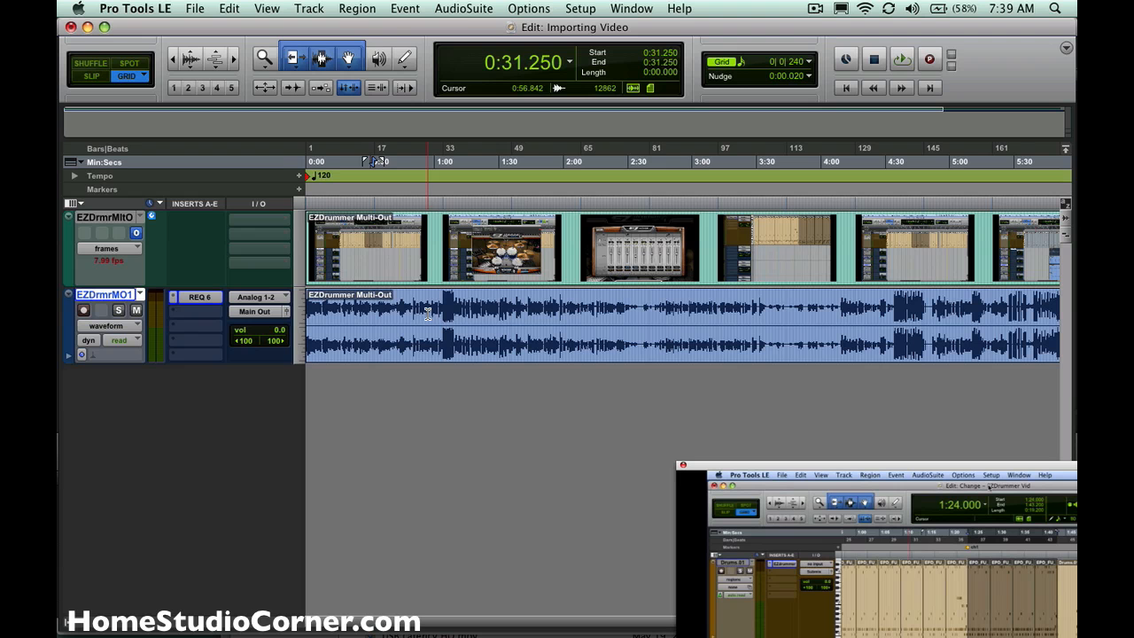
{"action": "left_click", "coordinate": [390, 233]}
{"action": "left_click", "coordinate": [483, 232]}
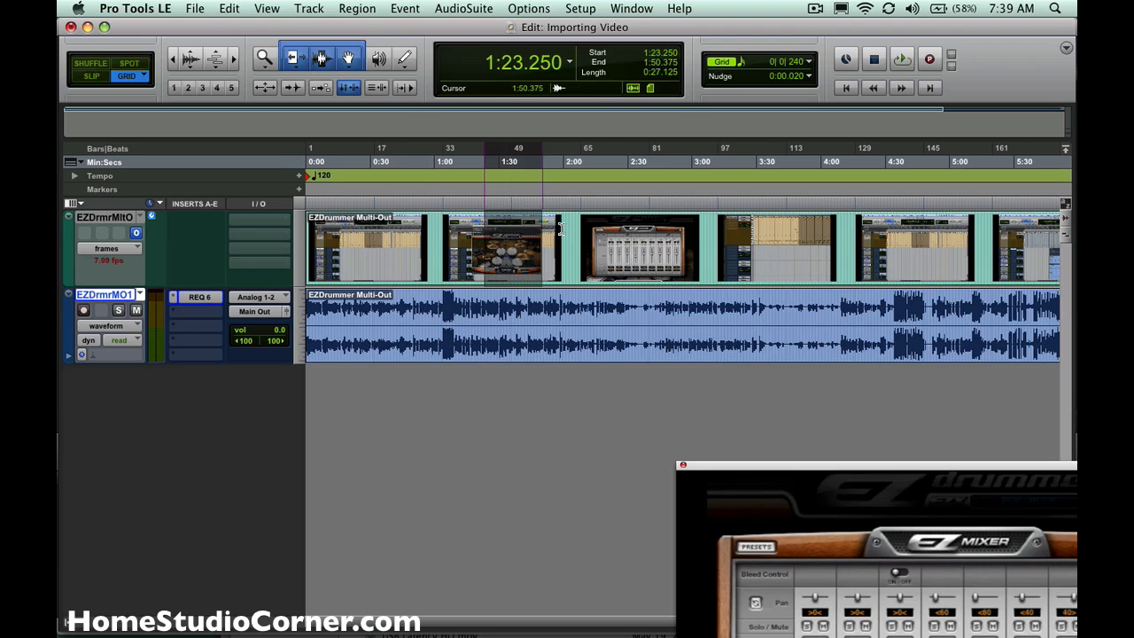
{"action": "left_click", "coordinate": [586, 228]}
{"action": "left_click", "coordinate": [706, 234]}
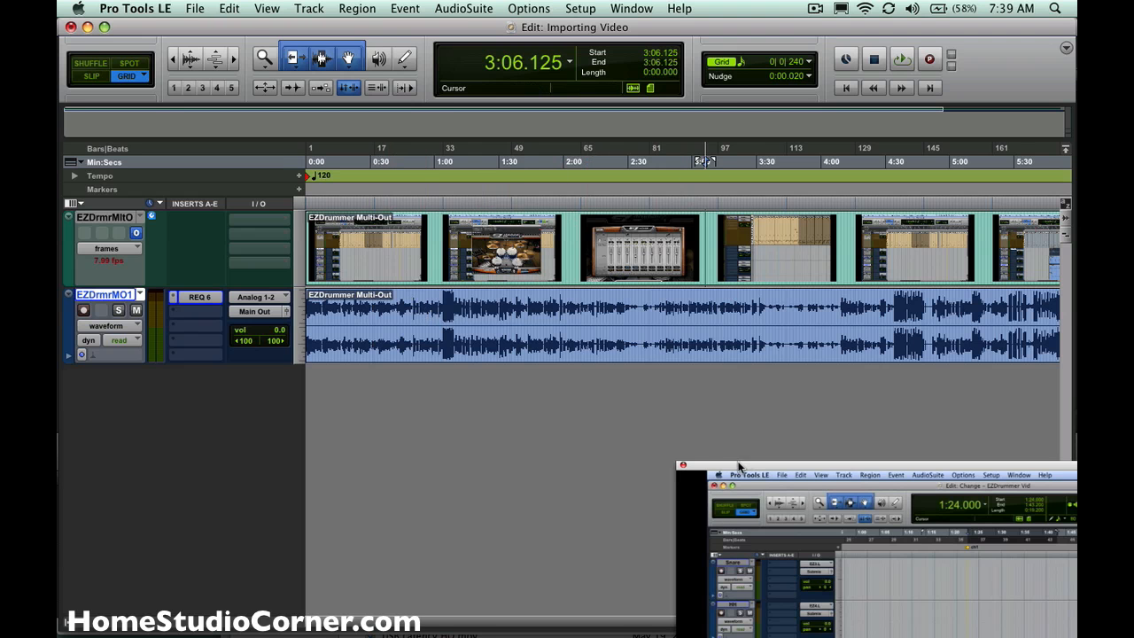
{"action": "left_click", "coordinate": [678, 226]}
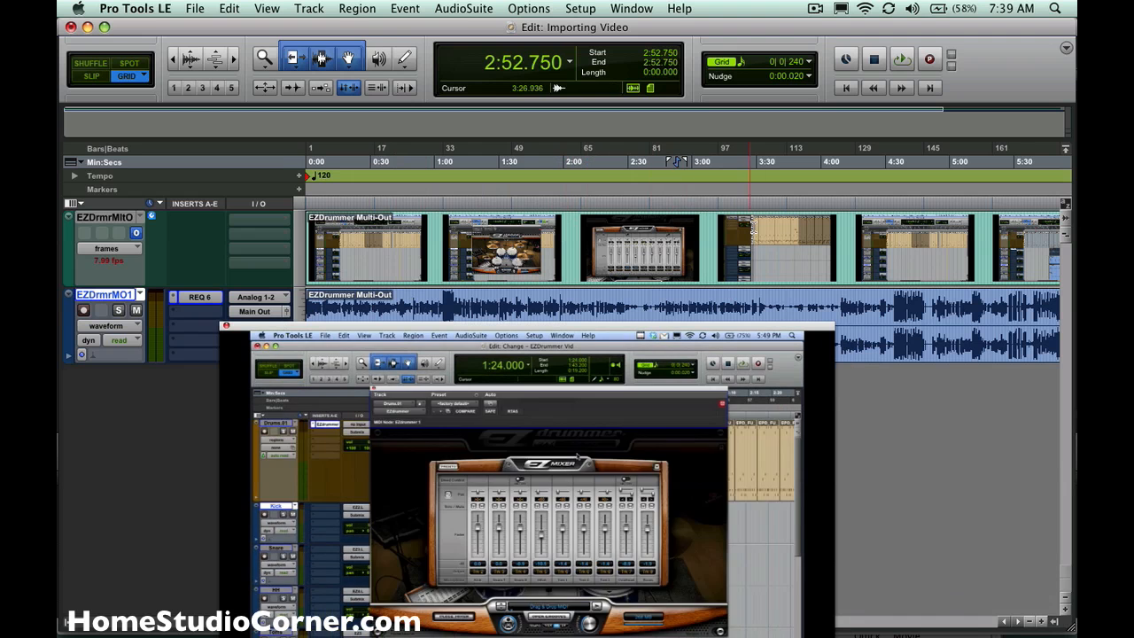
{"action": "left_click", "coordinate": [754, 223]}
{"action": "left_click", "coordinate": [759, 226]}
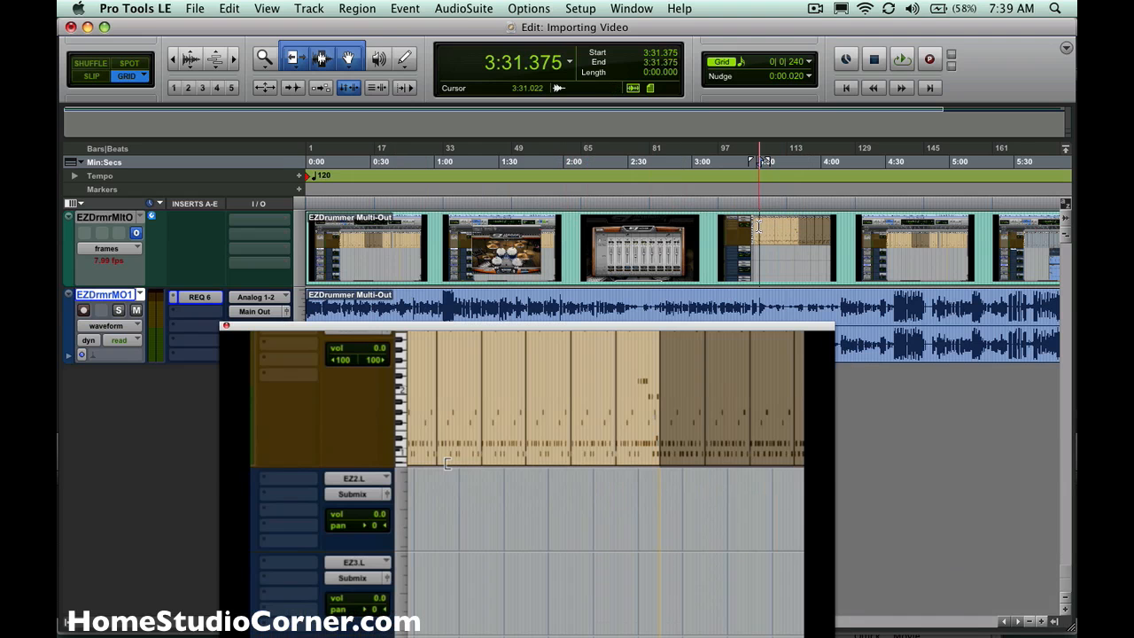
{"action": "key", "text": "space"}
{"action": "key", "text": "space"}
{"action": "left_click", "coordinate": [225, 325]}
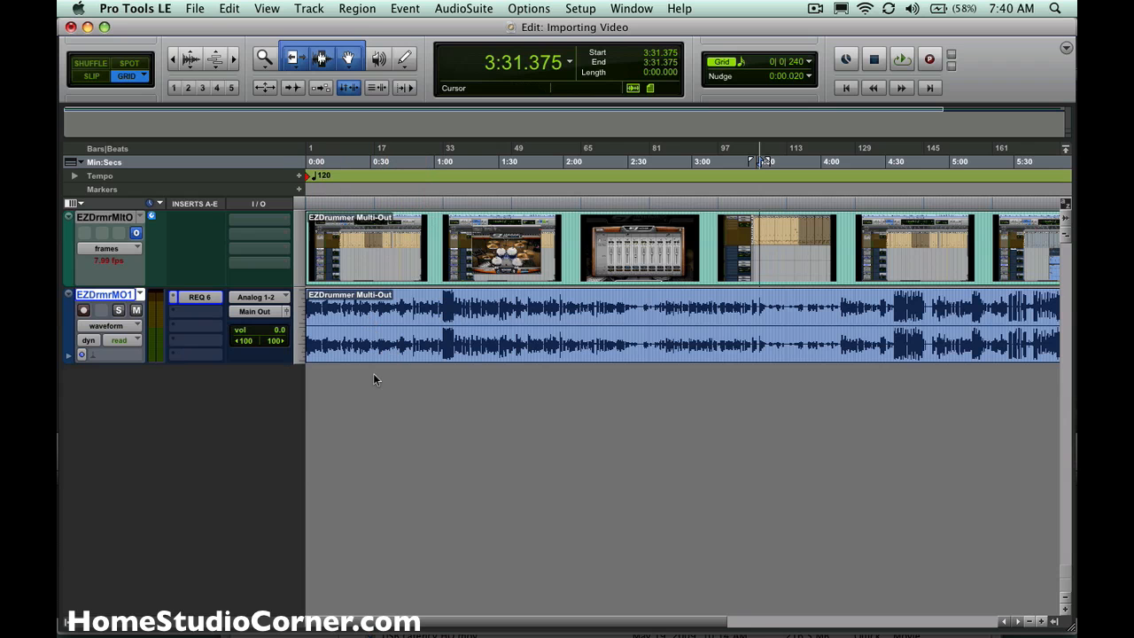
- Zoom out to the whole session, clear the selection and go to the File menu's bounce choices
{"action": "key", "text": "super+bracketleft"}
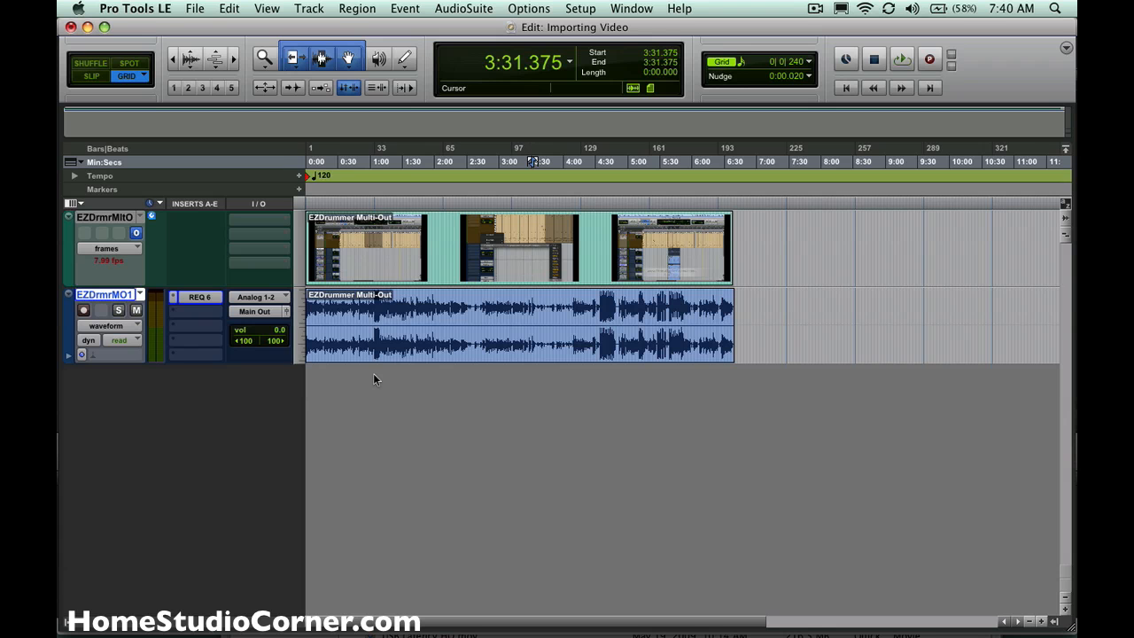
{"action": "left_click_drag", "start_coordinate": [423, 241], "coordinate": [435, 243]}
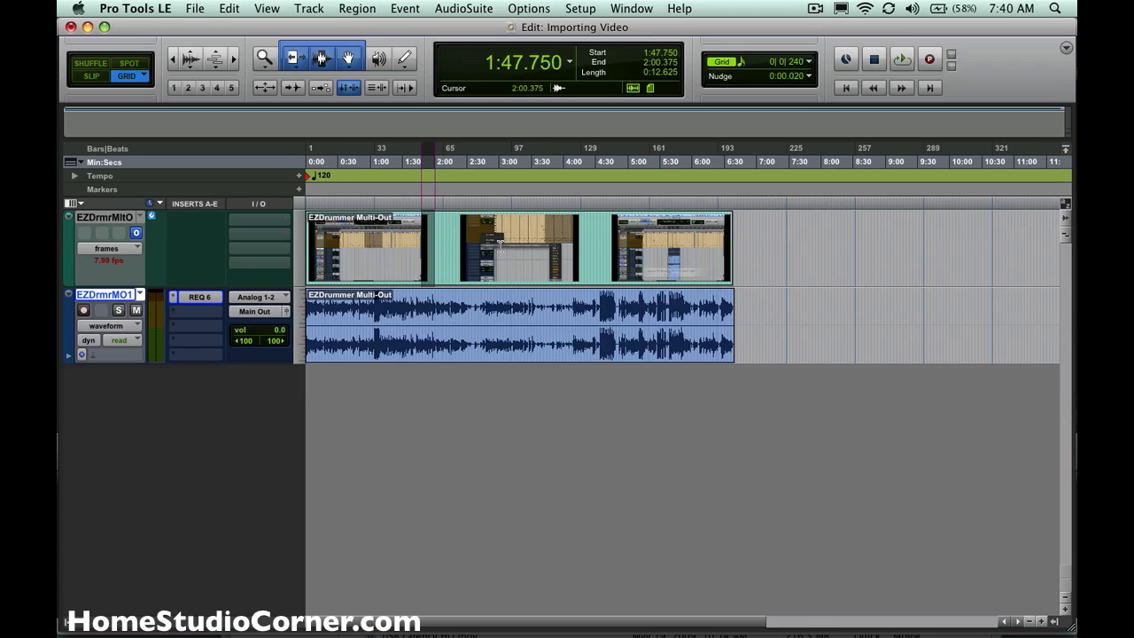
{"action": "left_click", "coordinate": [485, 237]}
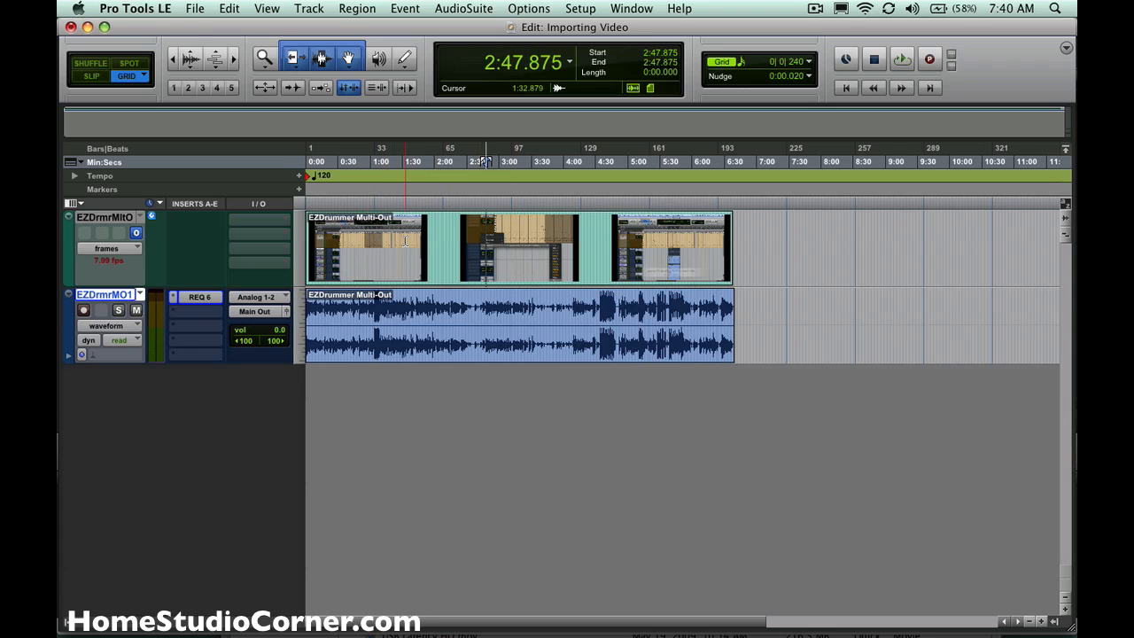
{"action": "left_click", "coordinate": [190, 8]}
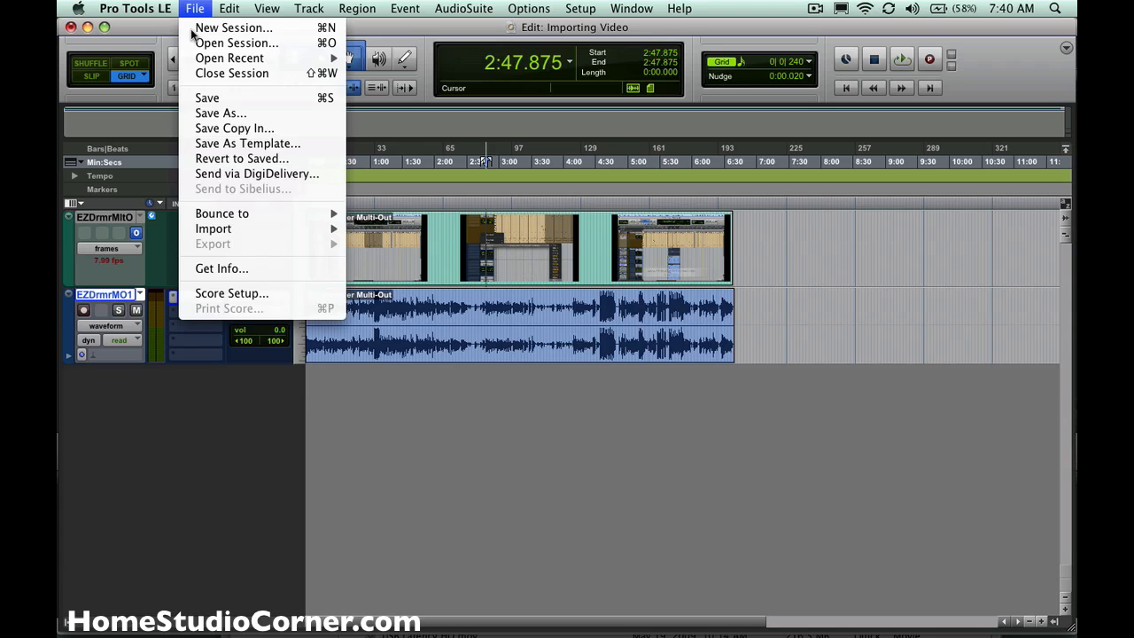
{"action": "mouse_move", "coordinate": [221, 213]}
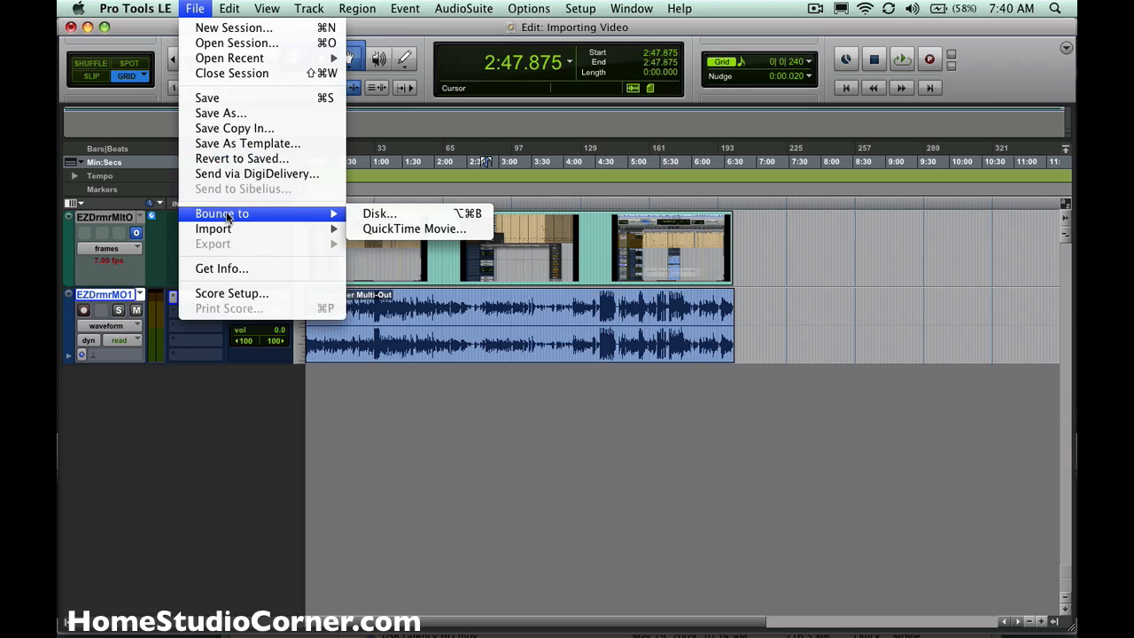
- Inspect the Bounce dialog with Main Out (Stereo) as source, then cancel without bouncing
{"action": "left_click", "coordinate": [383, 230]}
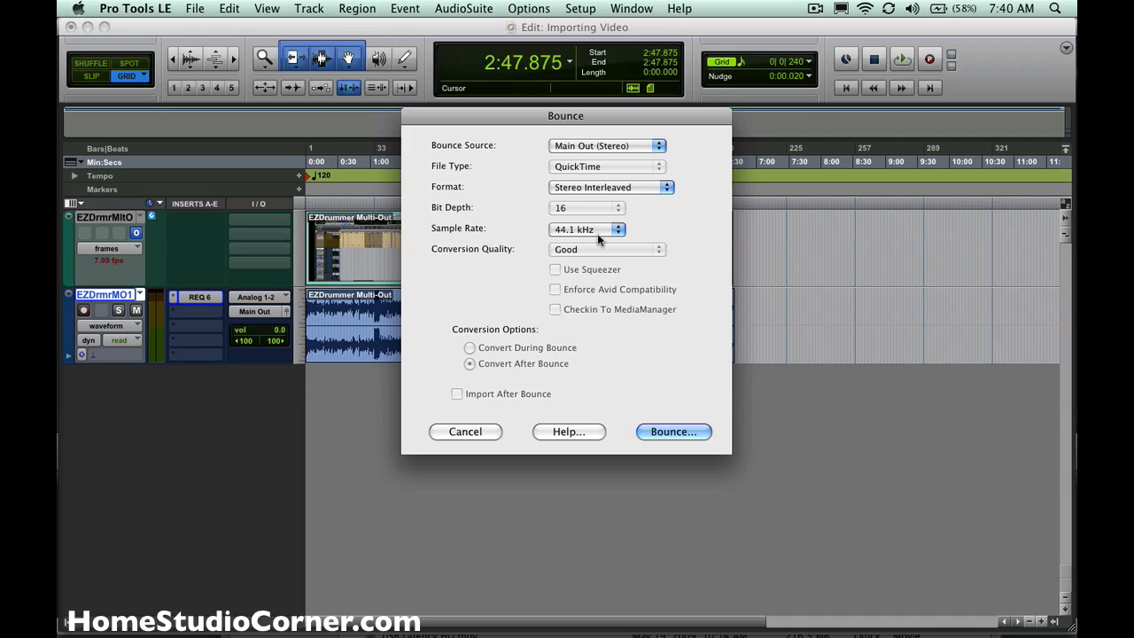
{"action": "left_click", "coordinate": [638, 146]}
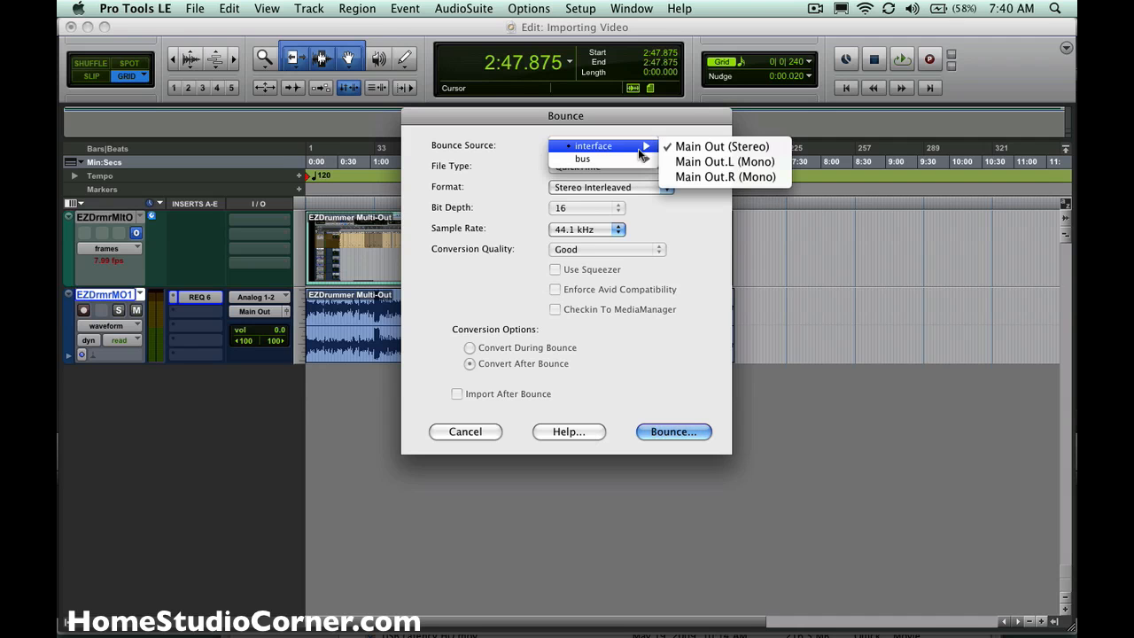
{"action": "left_click", "coordinate": [677, 119]}
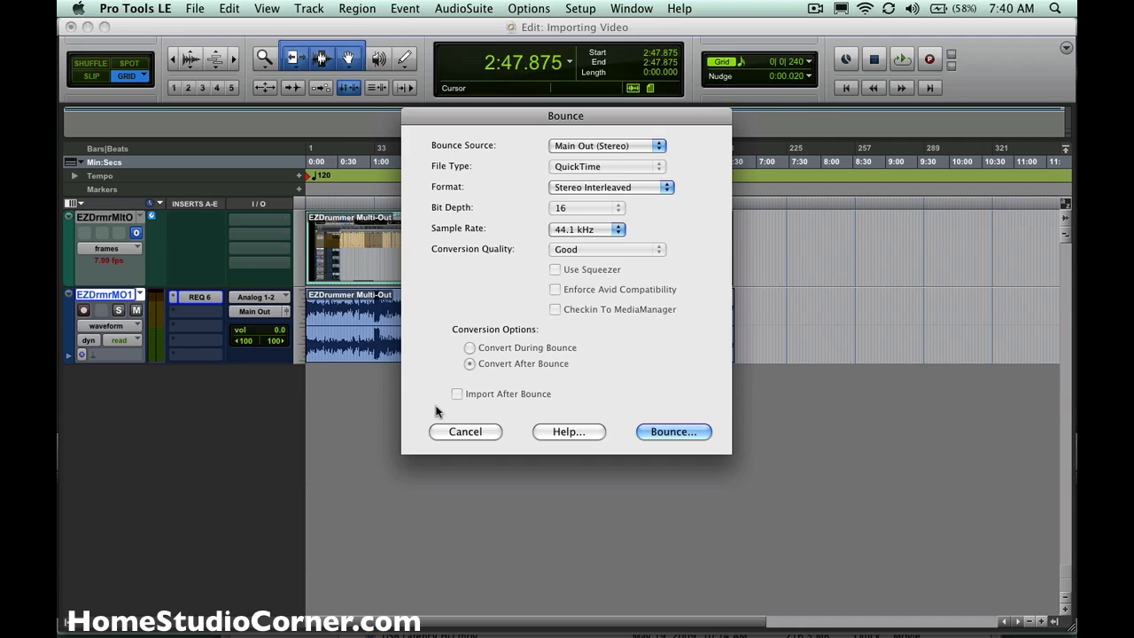
{"action": "left_click", "coordinate": [465, 432]}
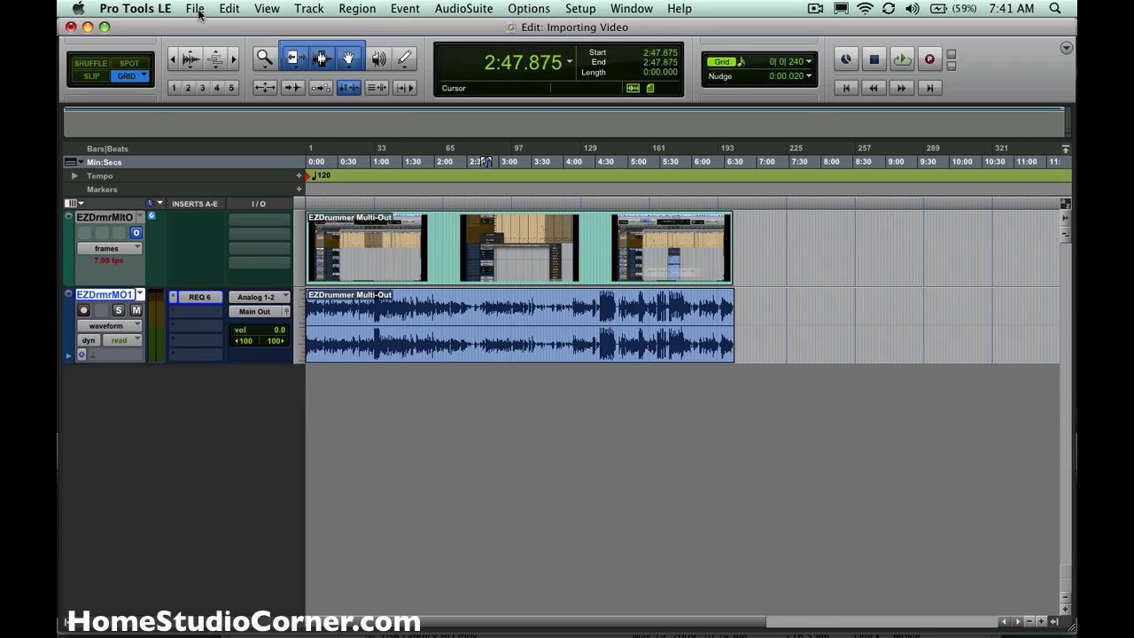
- Start Bounce to QuickTime Movie with Main Out (Stereo) source and go to its Options settings
{"action": "left_click", "coordinate": [197, 10]}
{"action": "mouse_move", "coordinate": [222, 214]}
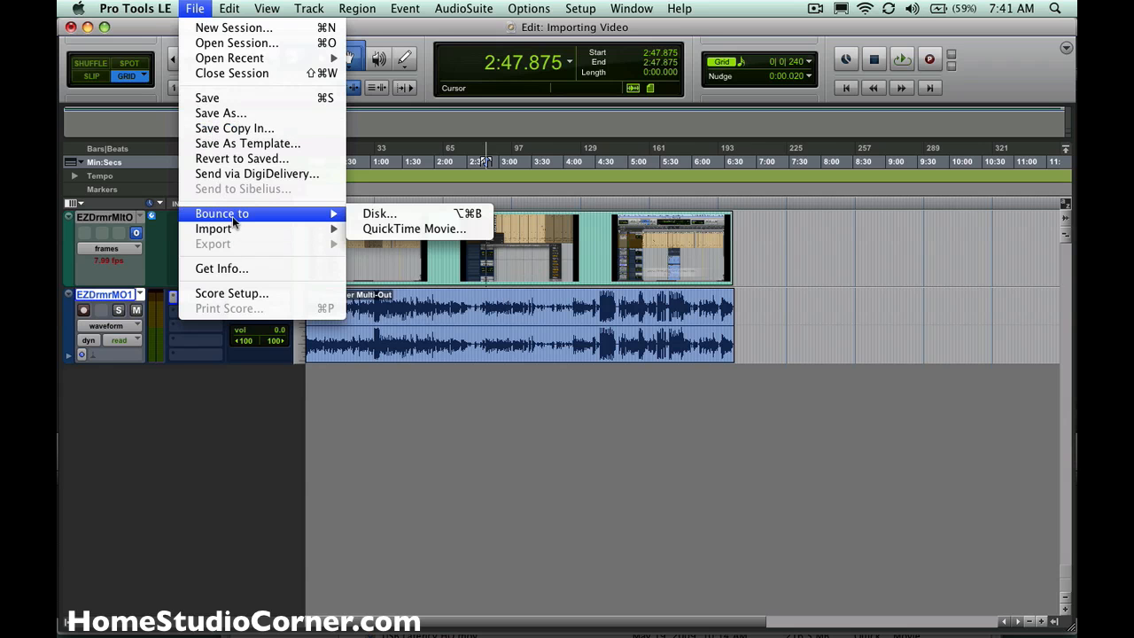
{"action": "left_click", "coordinate": [405, 232]}
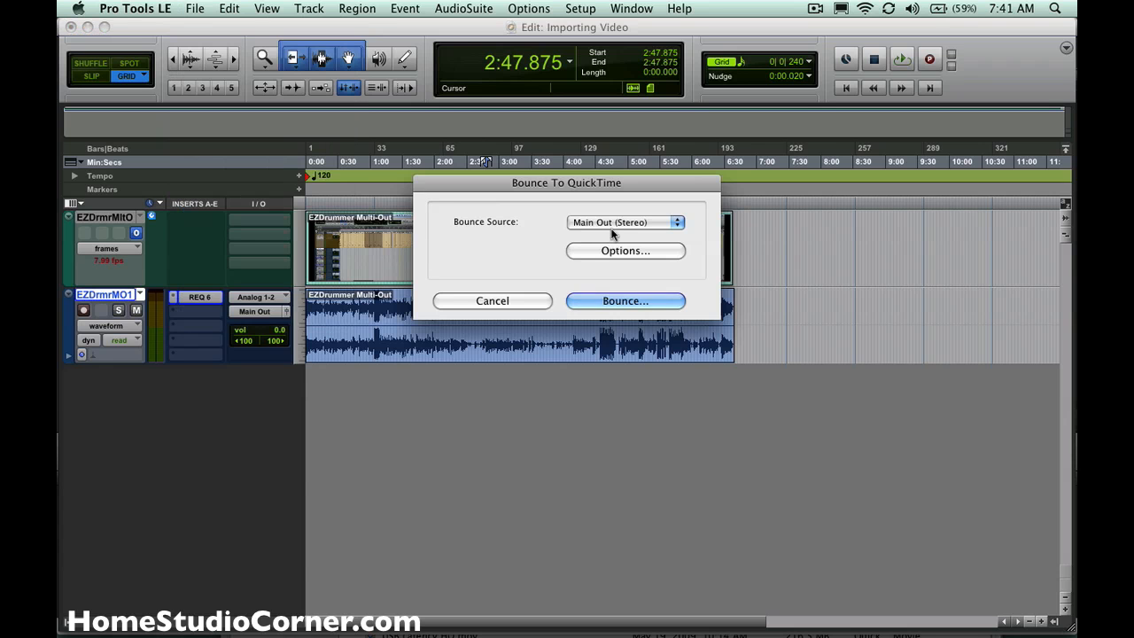
{"action": "left_click", "coordinate": [647, 221]}
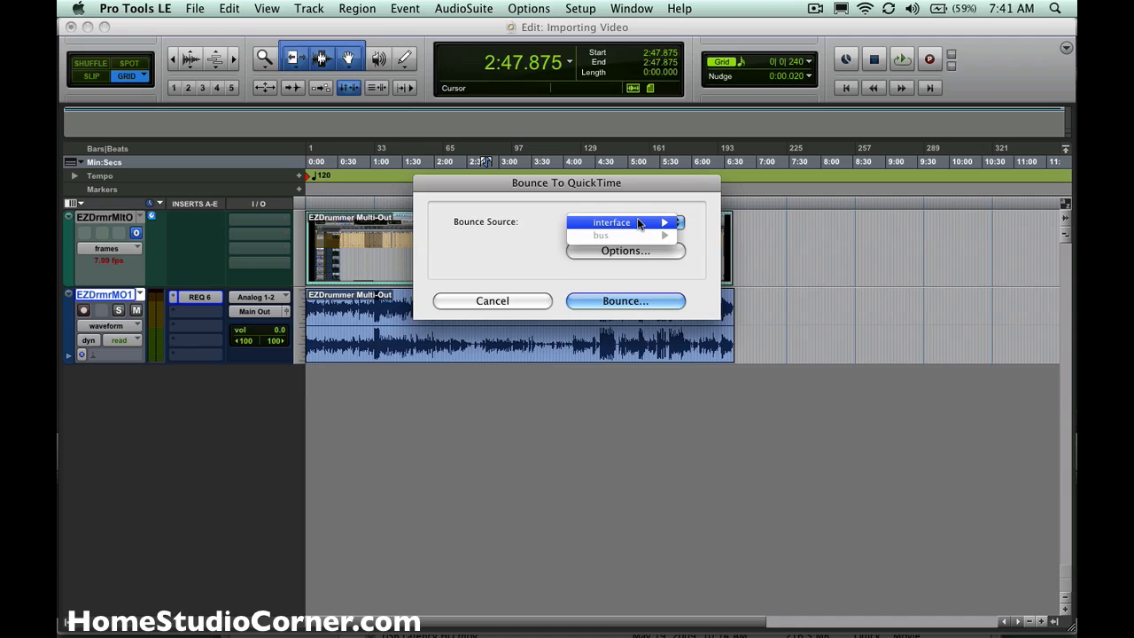
{"action": "left_click", "coordinate": [543, 221]}
{"action": "left_click", "coordinate": [626, 251]}
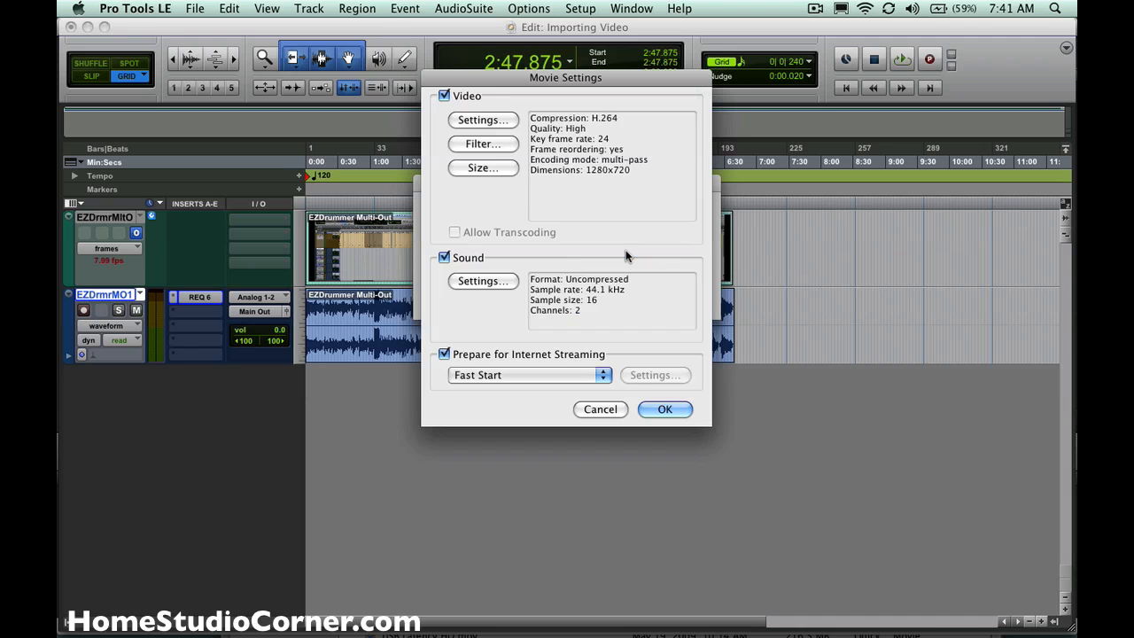
{"action": "left_click", "coordinate": [510, 122]}
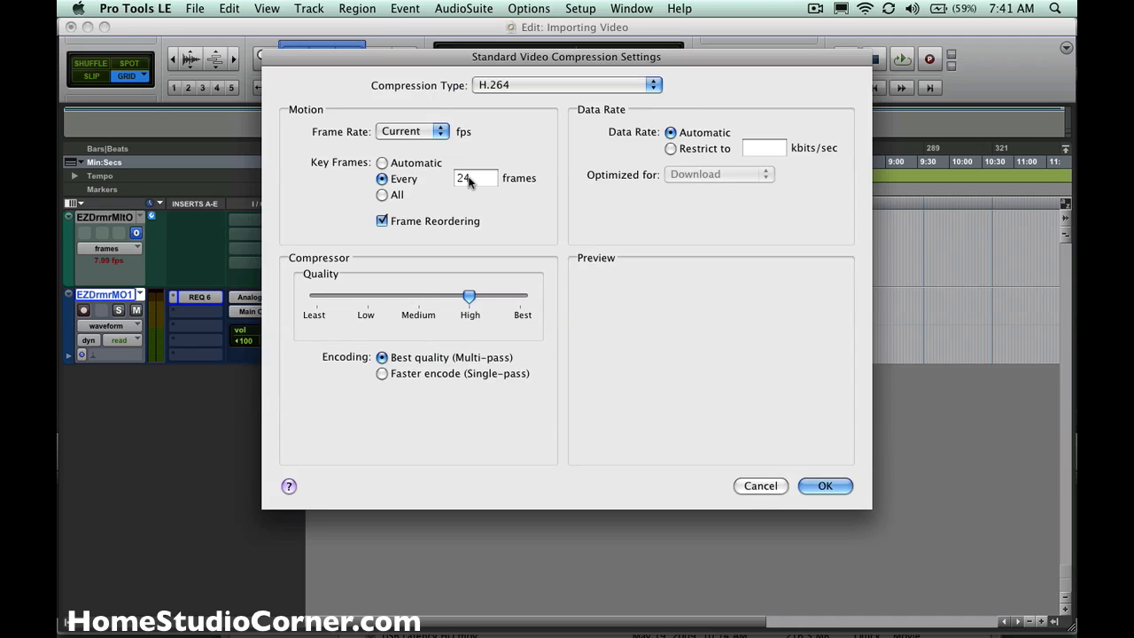
{"action": "left_click", "coordinate": [547, 86]}
{"action": "left_click", "coordinate": [542, 85]}
{"action": "left_click", "coordinate": [739, 486]}
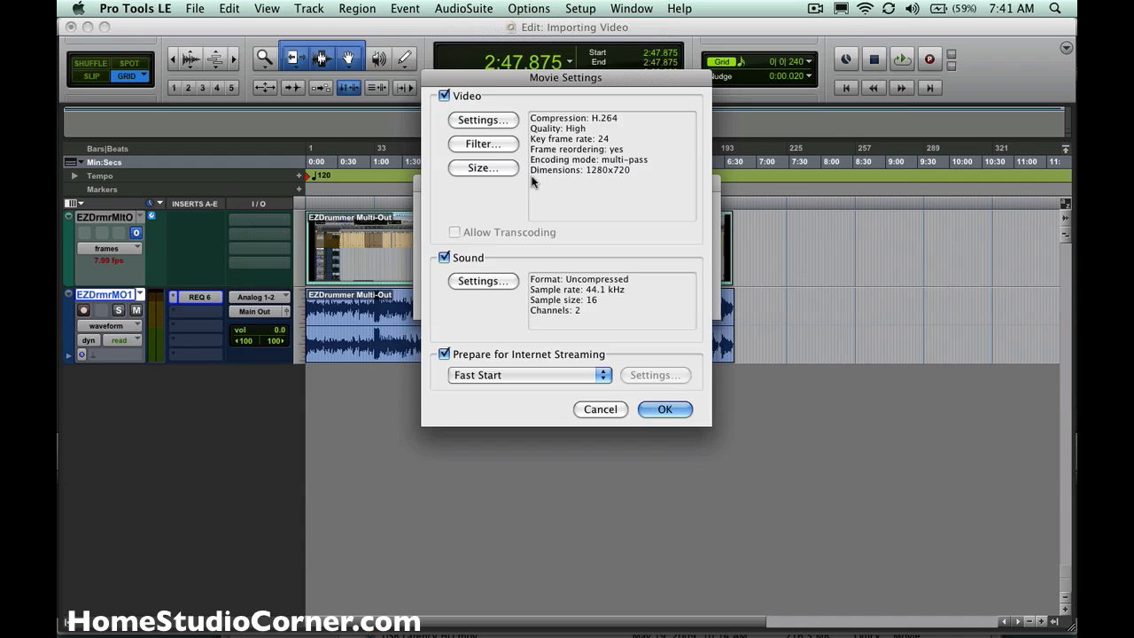
- Check Sound Settings, keep Compressor at None (16-bit 44.1 kHz stereo) and cancel the sheet
{"action": "left_click", "coordinate": [497, 280]}
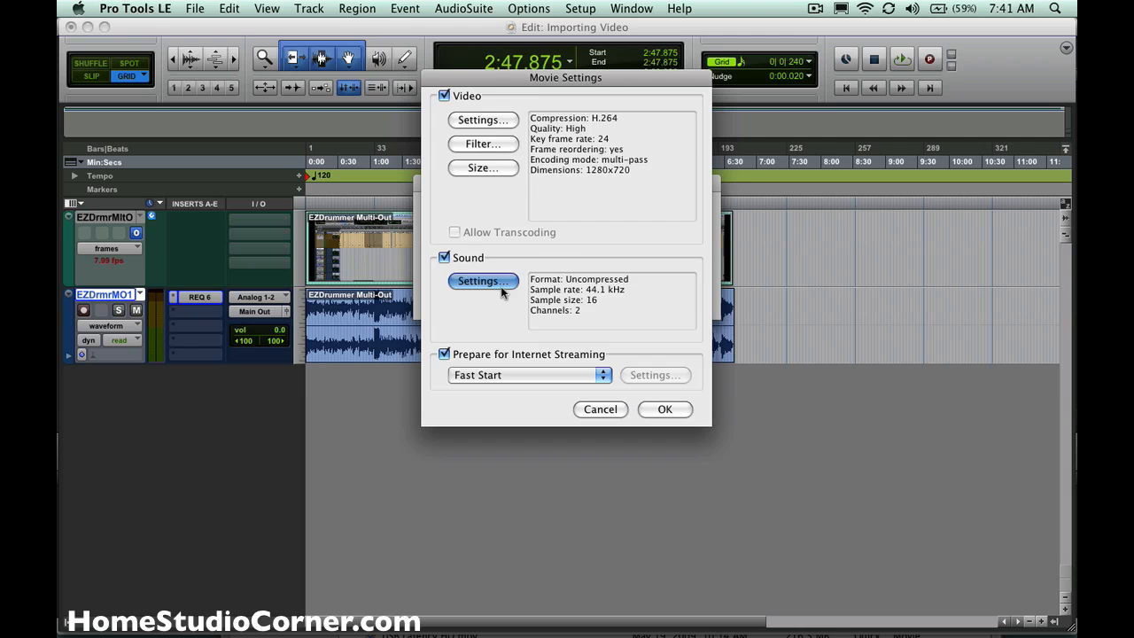
{"action": "left_click", "coordinate": [621, 100]}
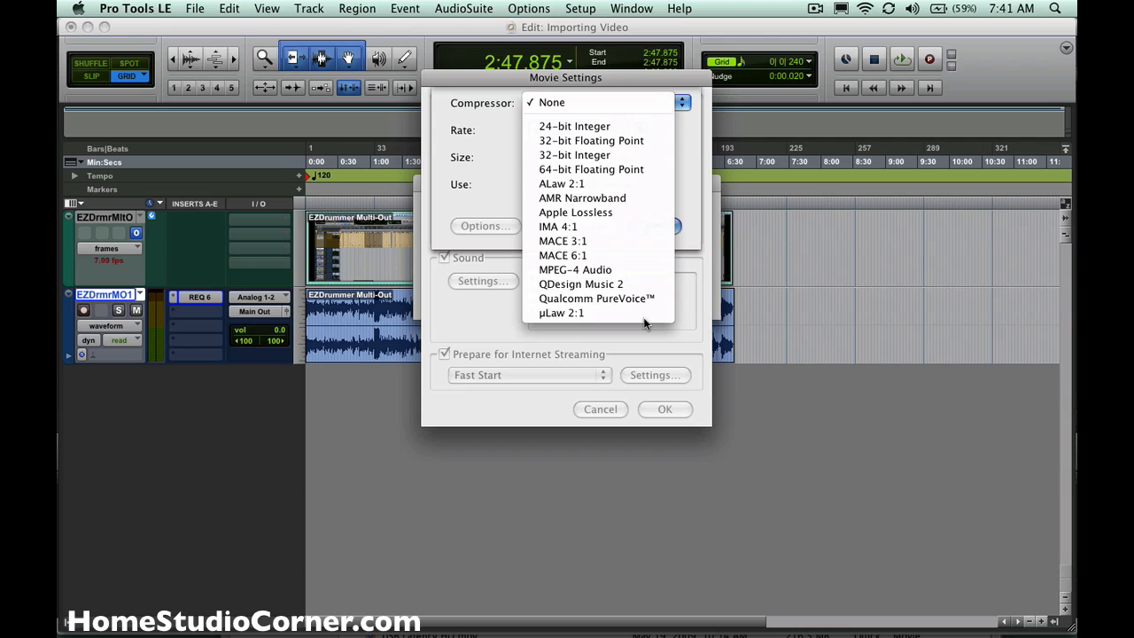
{"action": "left_click", "coordinate": [469, 196]}
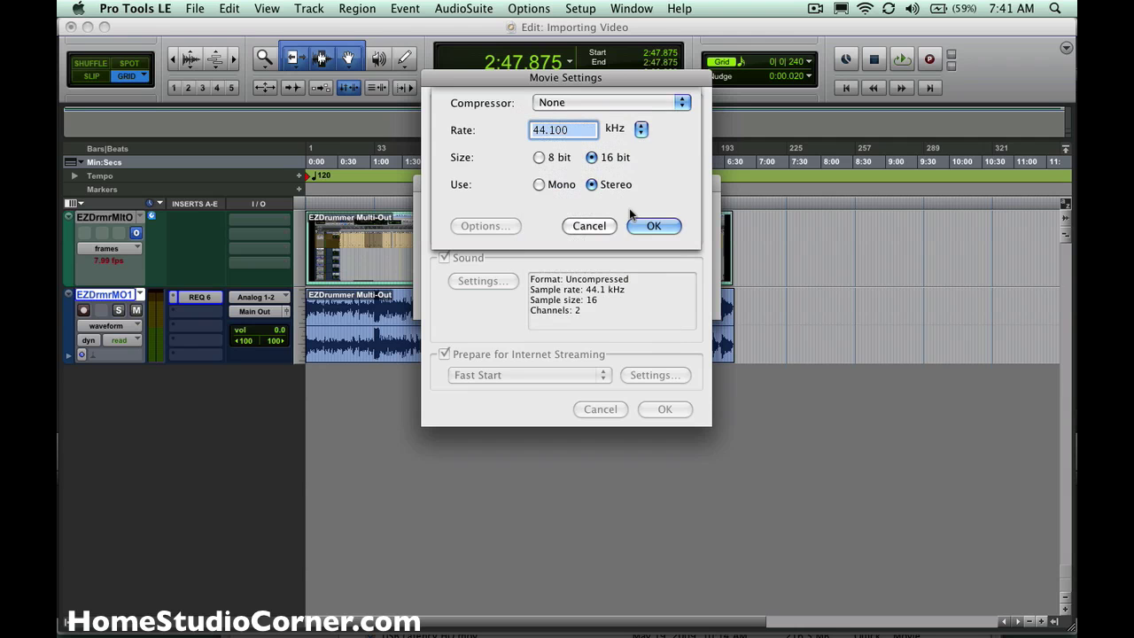
{"action": "left_click", "coordinate": [585, 227]}
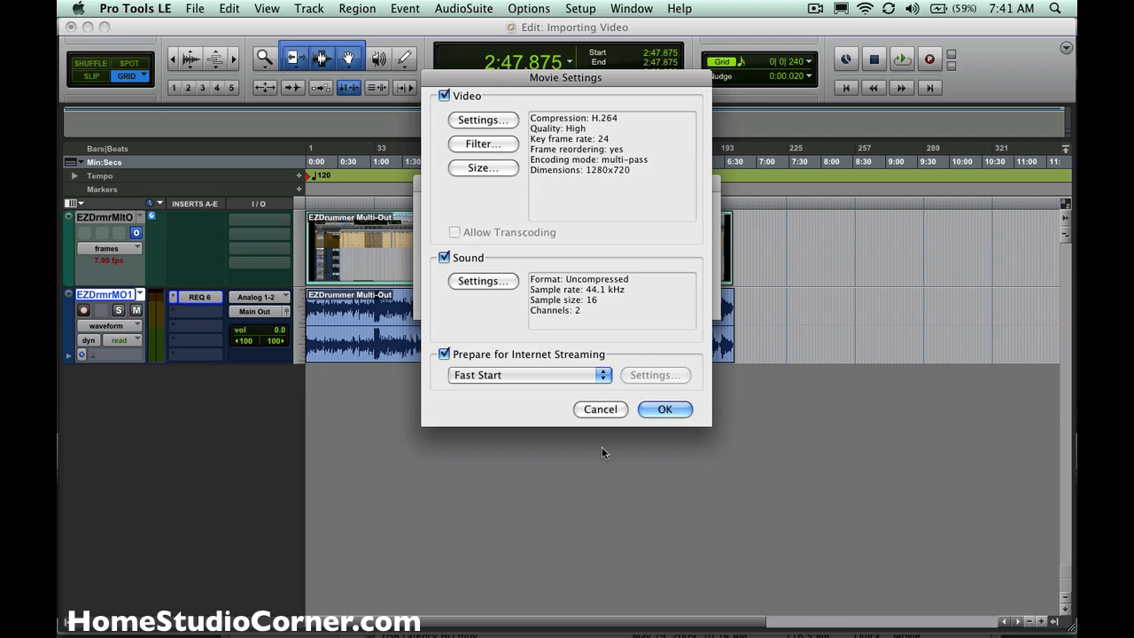
- Confirm Movie Settings, then cancel the Bounce To QuickTime dialog without bouncing
{"action": "left_click", "coordinate": [660, 408]}
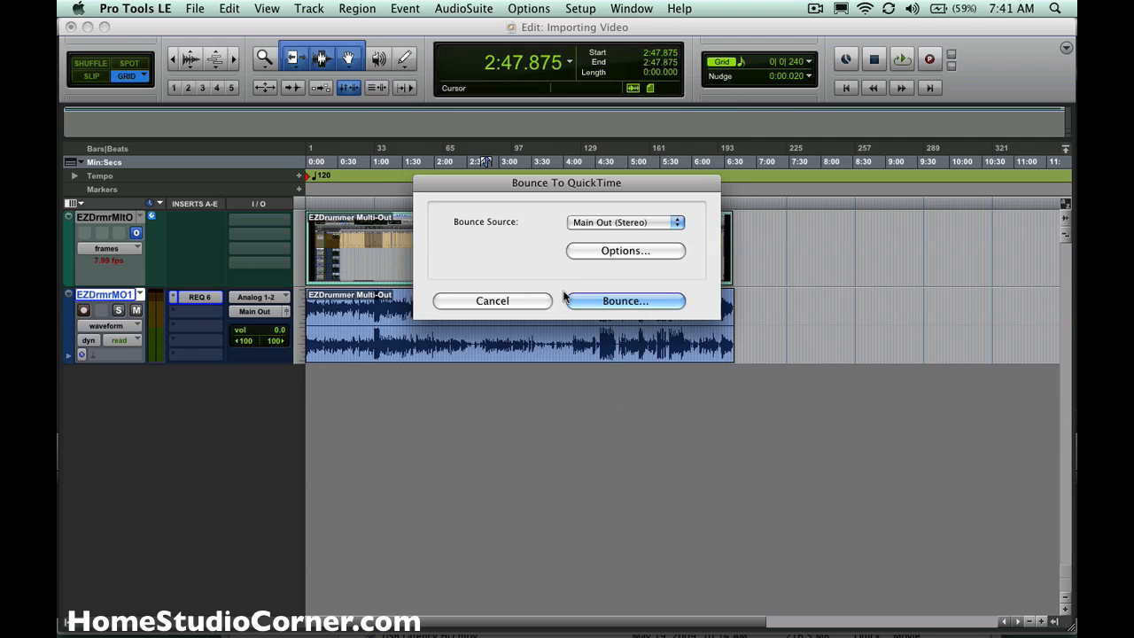
{"action": "left_click", "coordinate": [522, 303]}
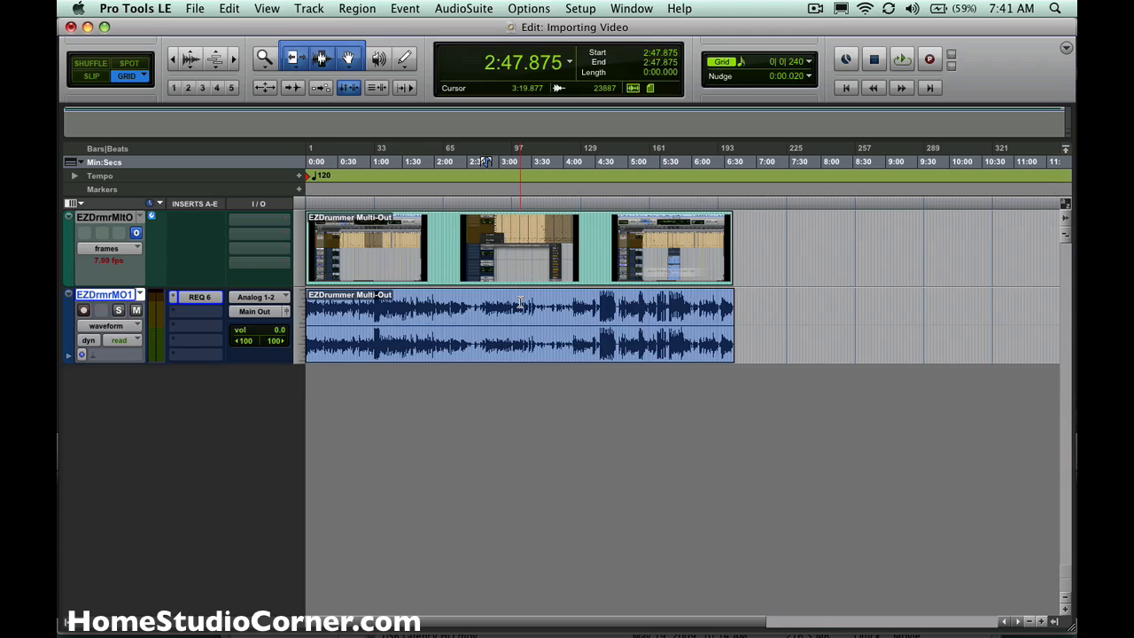